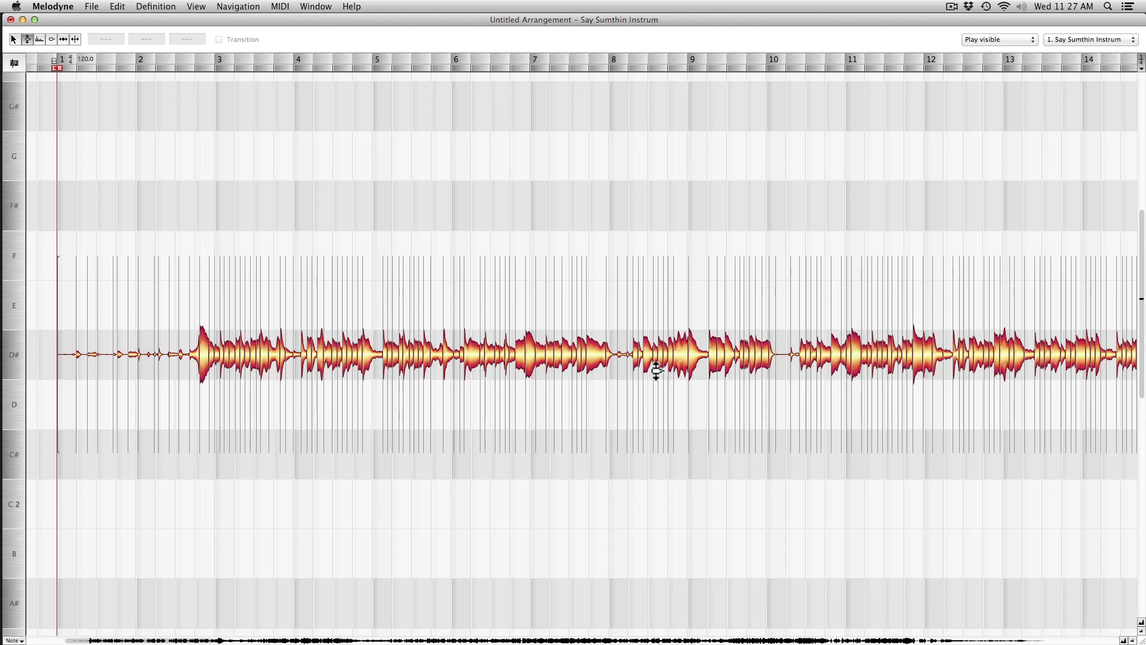
left_click_drag(654, 367, 505, 555)
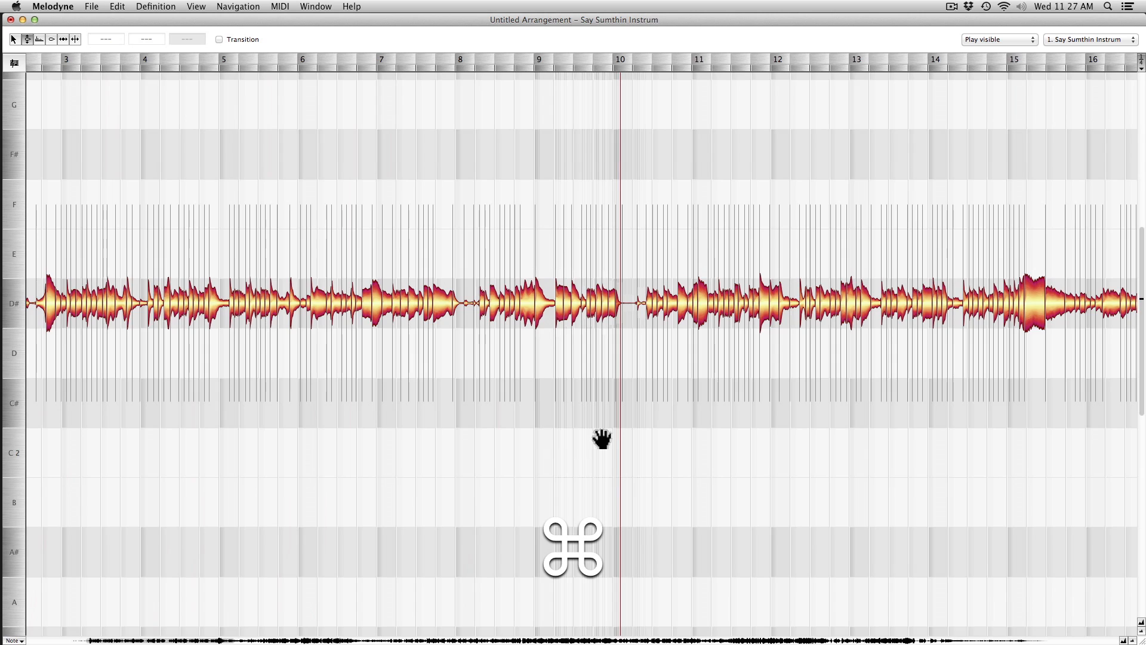
left_click_drag(599, 440, 624, 427)
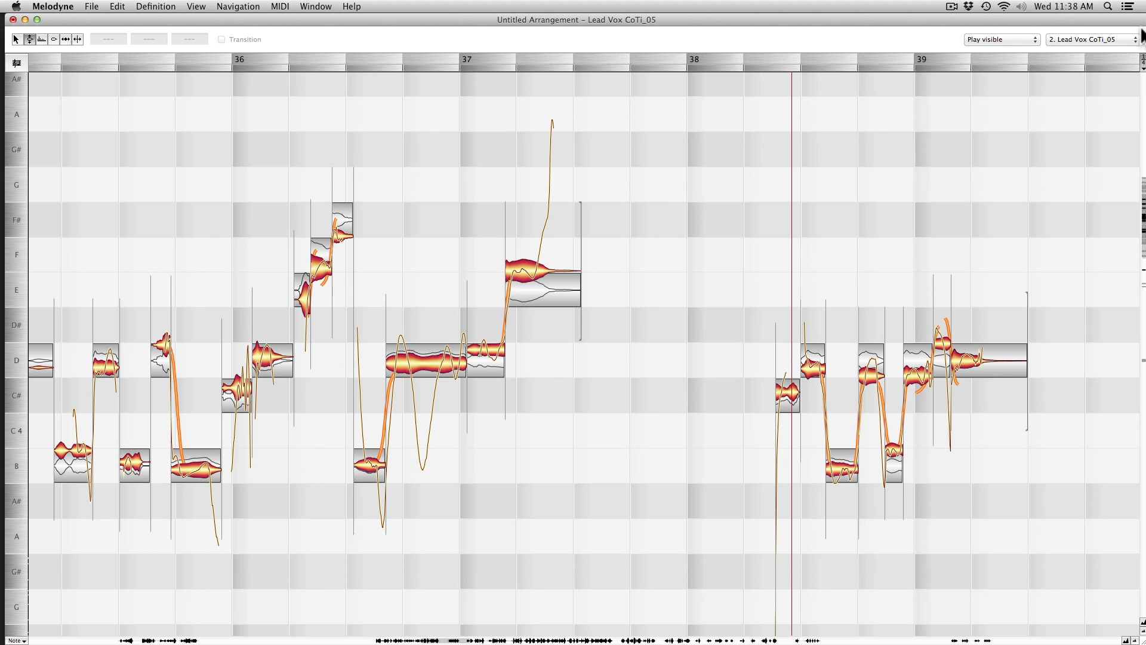
left_click_drag(1143, 24, 1135, 24)
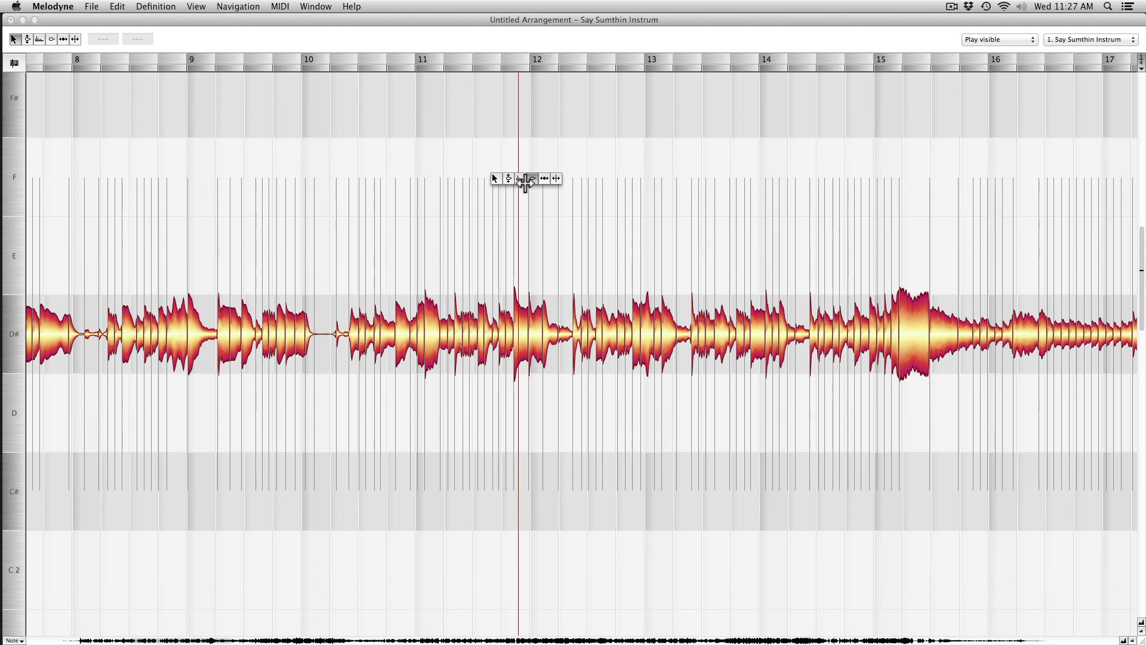
Bring up the arrangement window and open the Lead Vox CoTi_05 track in the note editor.
key("shift+super+a")
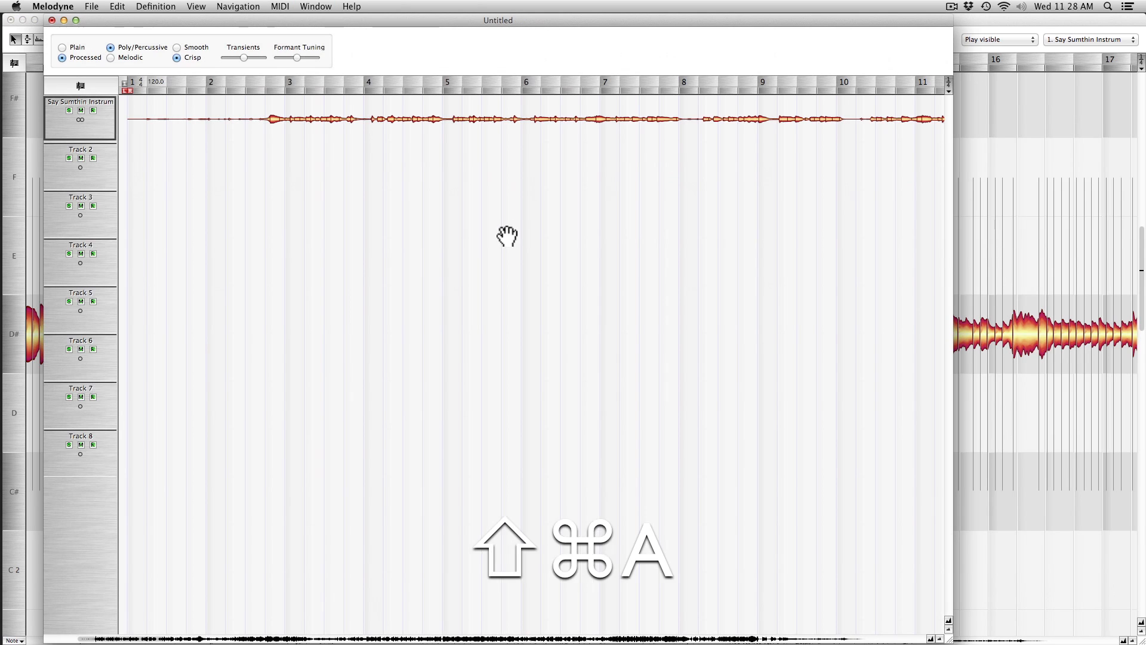
left_click(100, 170)
key("super+Tab")
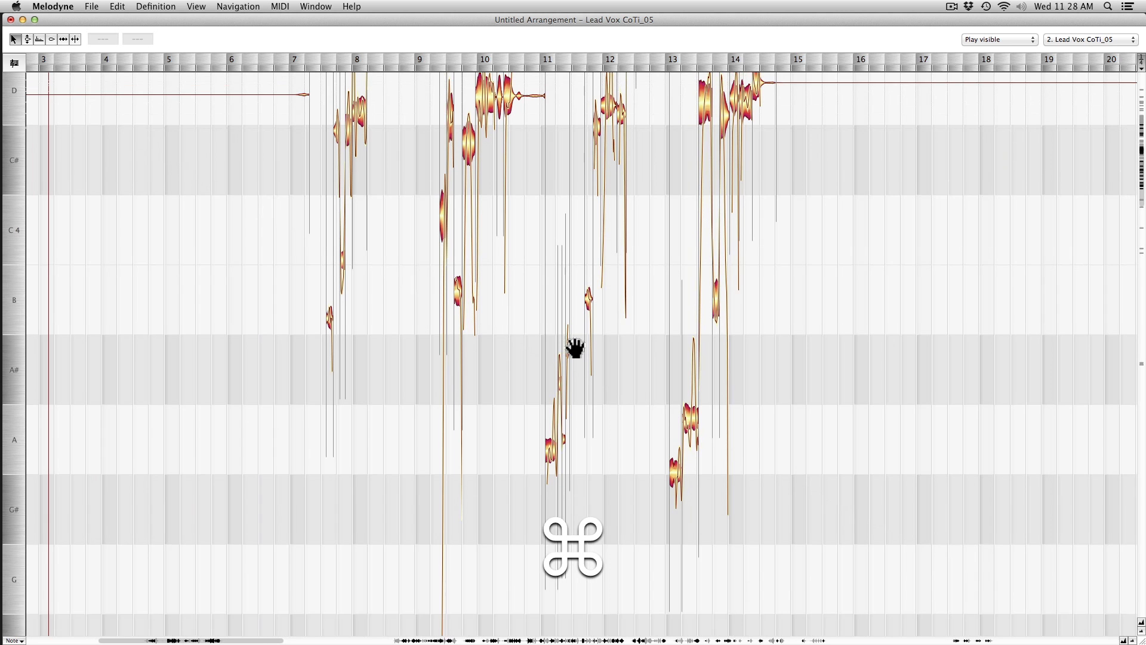
left_click_drag(576, 348, 576, 368)
left_click_drag(531, 312, 486, 286)
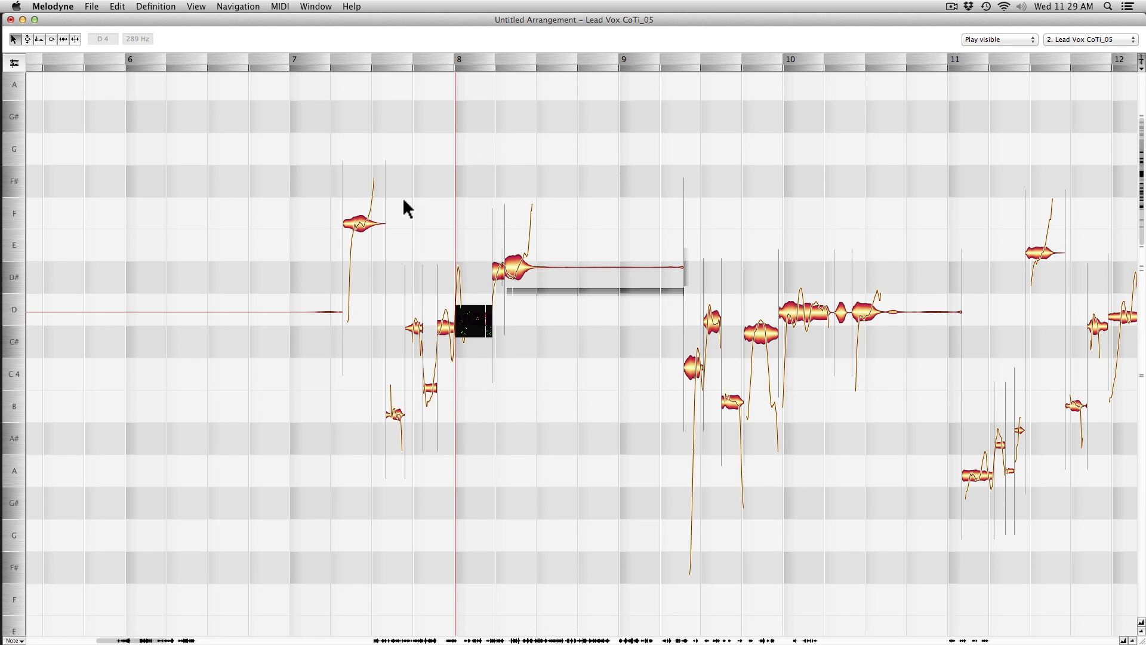
Split the long D#4 note after bar 8 where its quiet tail begins and fine-tune the separation's position.
left_click(528, 279)
double_click(528, 283)
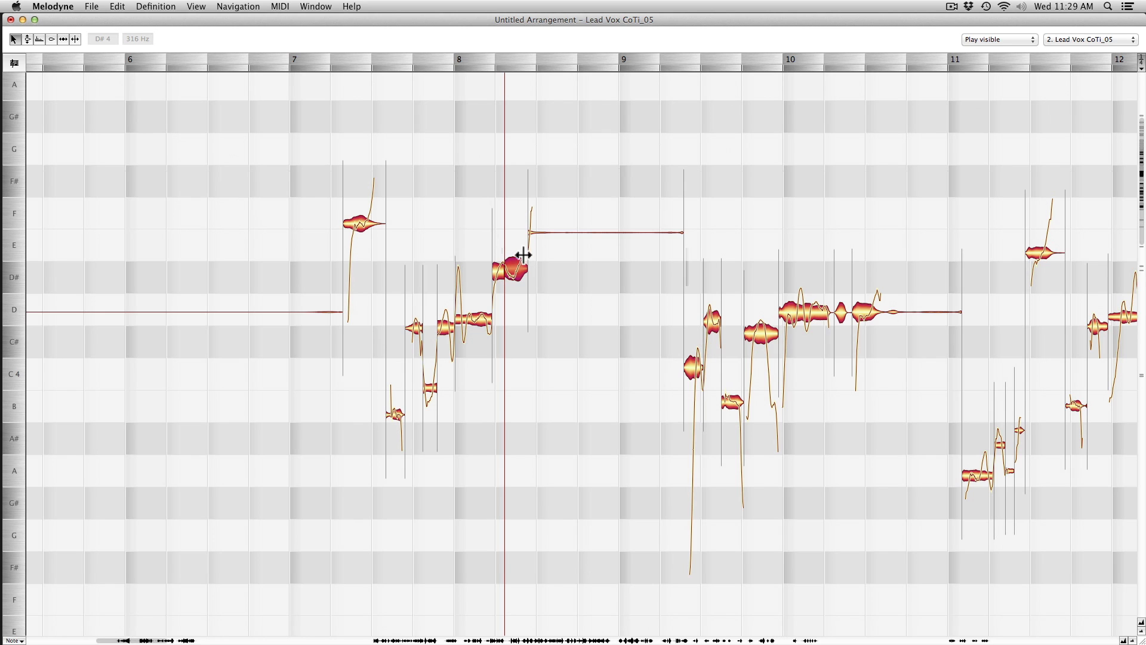
left_click_drag(527, 261, 507, 249)
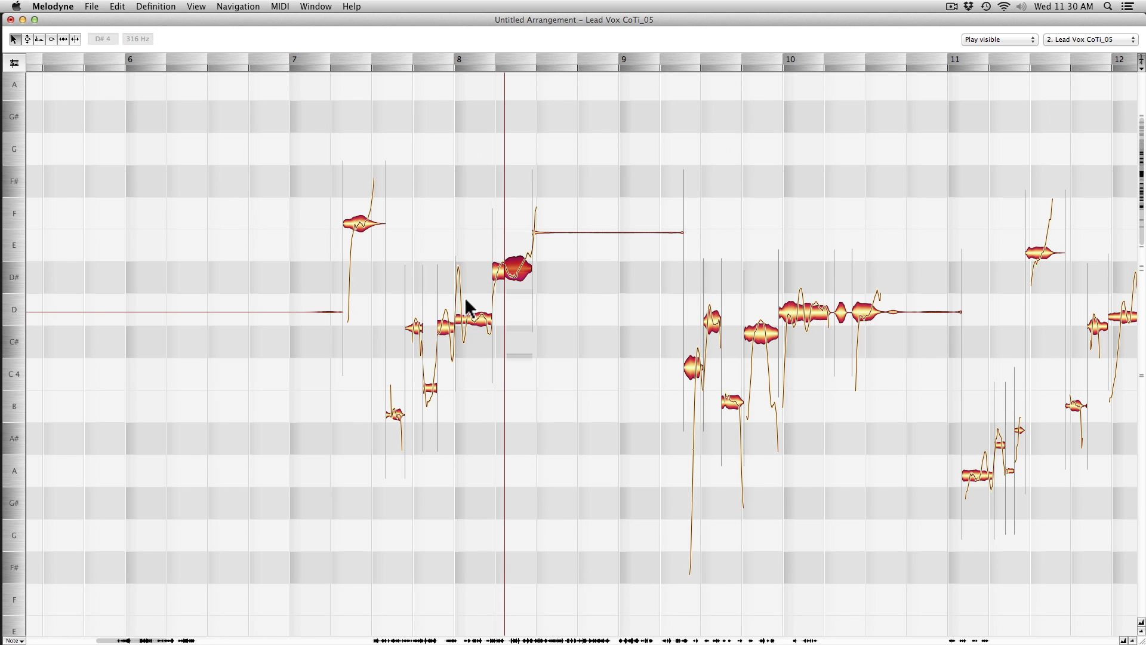
Activate the Pitch Modulation tool and select the D#4 note directly before the new separation after bar 8.
left_click(474, 317)
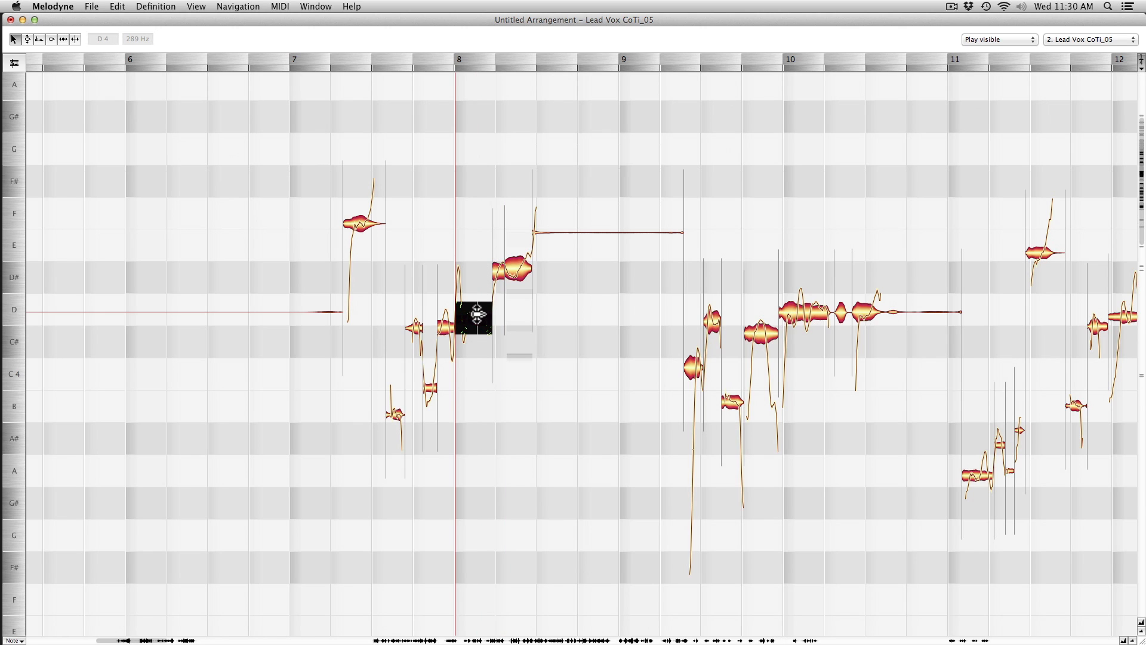
key("F2")
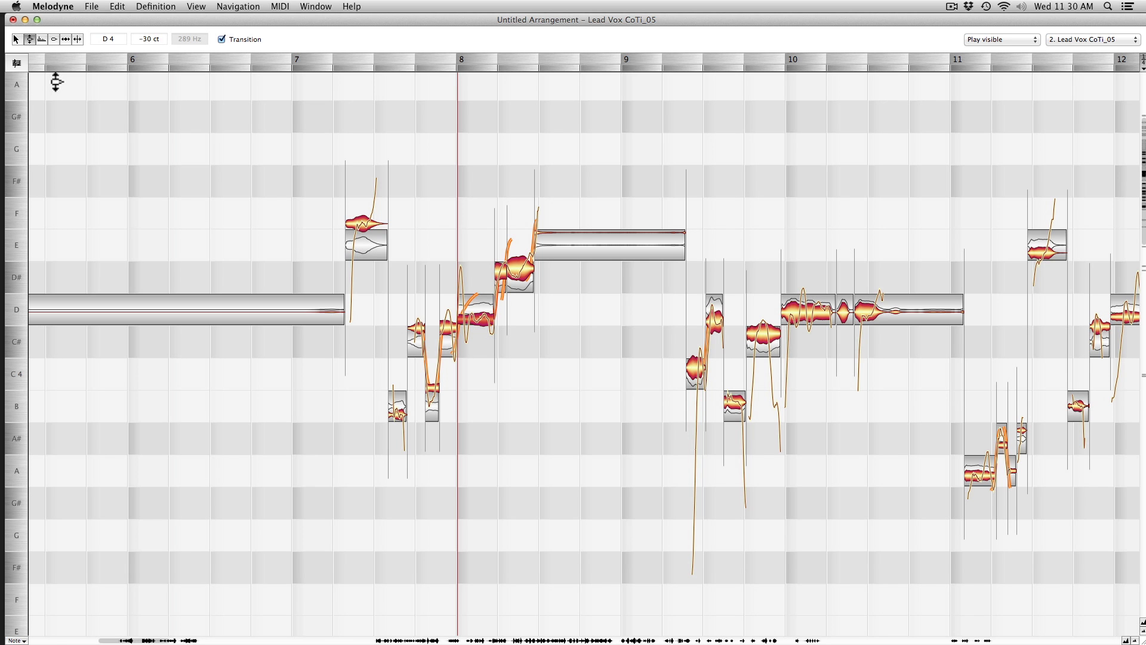
key("F2")
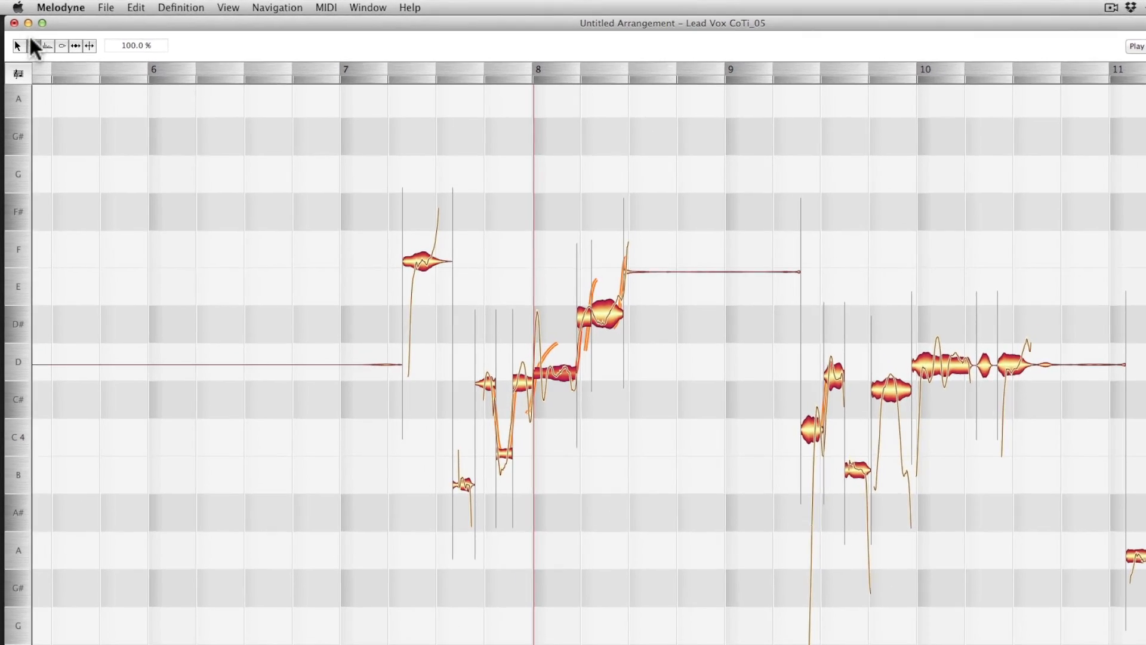
left_click(29, 39)
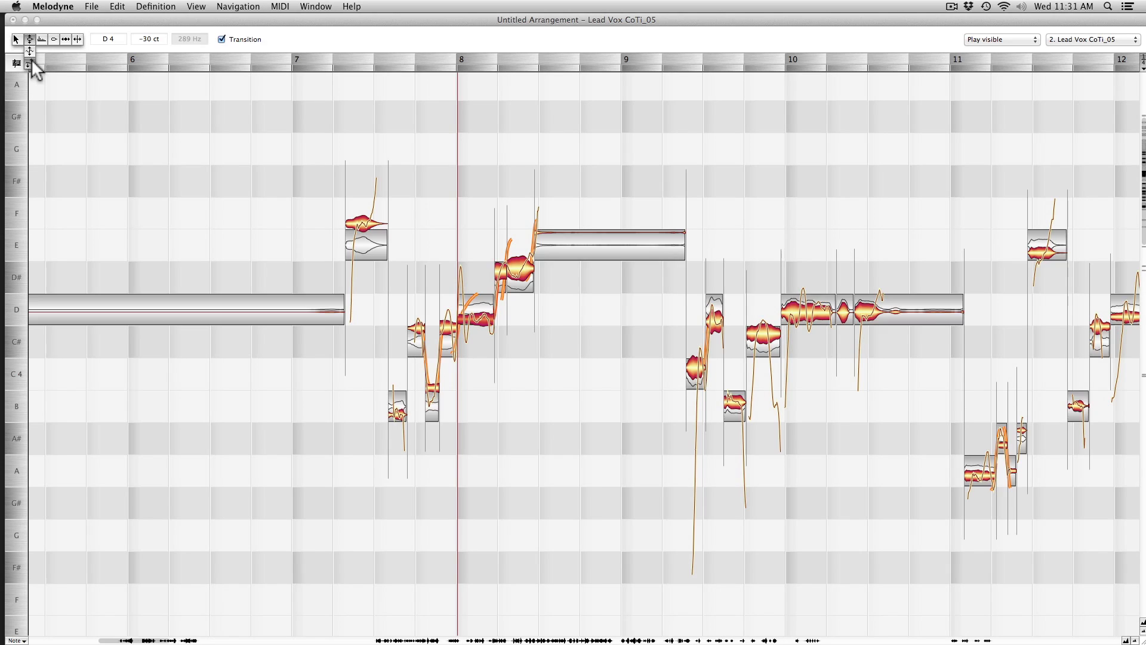
left_click(51, 115)
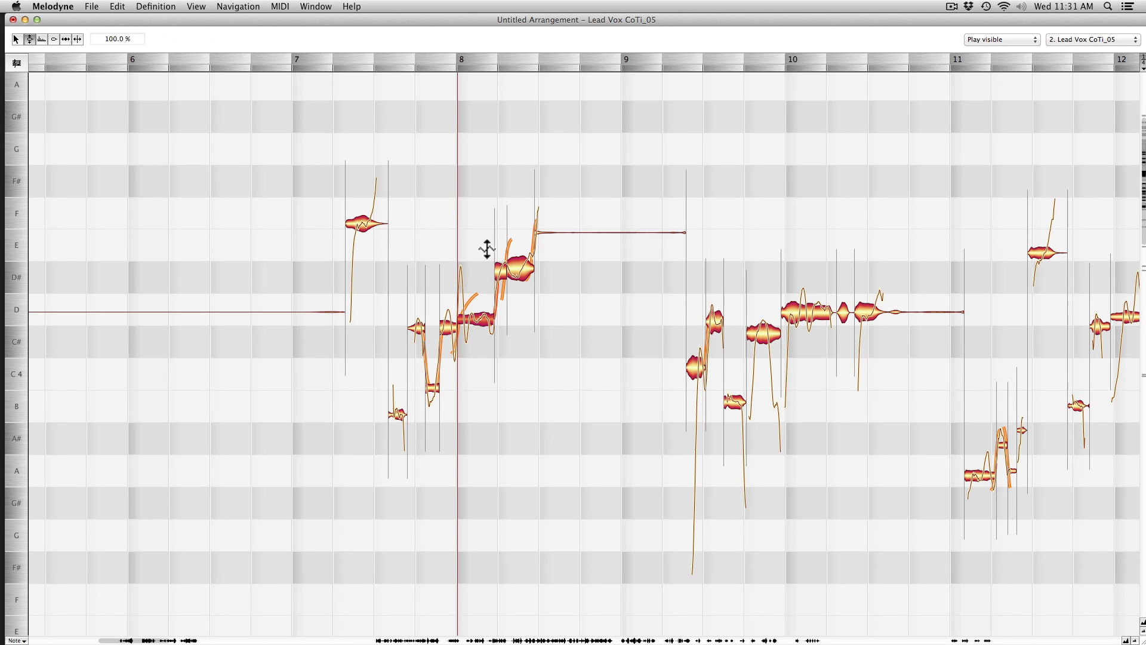
double_click(527, 265)
double_click(524, 265)
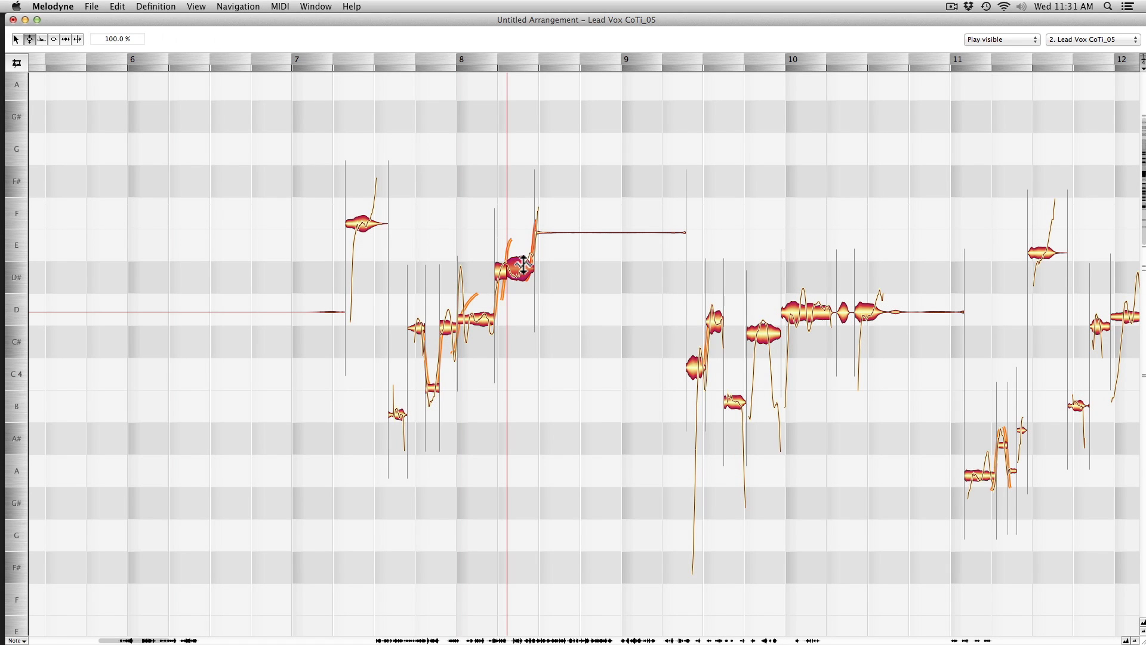
Lower the split D#4 note after bar 8 to C#4 +16 cents with the Pitch tool.
key("F2")
double_click(521, 276)
mouse_move(519, 273)
left_mouse_down()
mouse_move(517, 379)
mouse_move(520, 278)
left_mouse_up()
left_click_drag(577, 306, 643, 302, "alt+super")
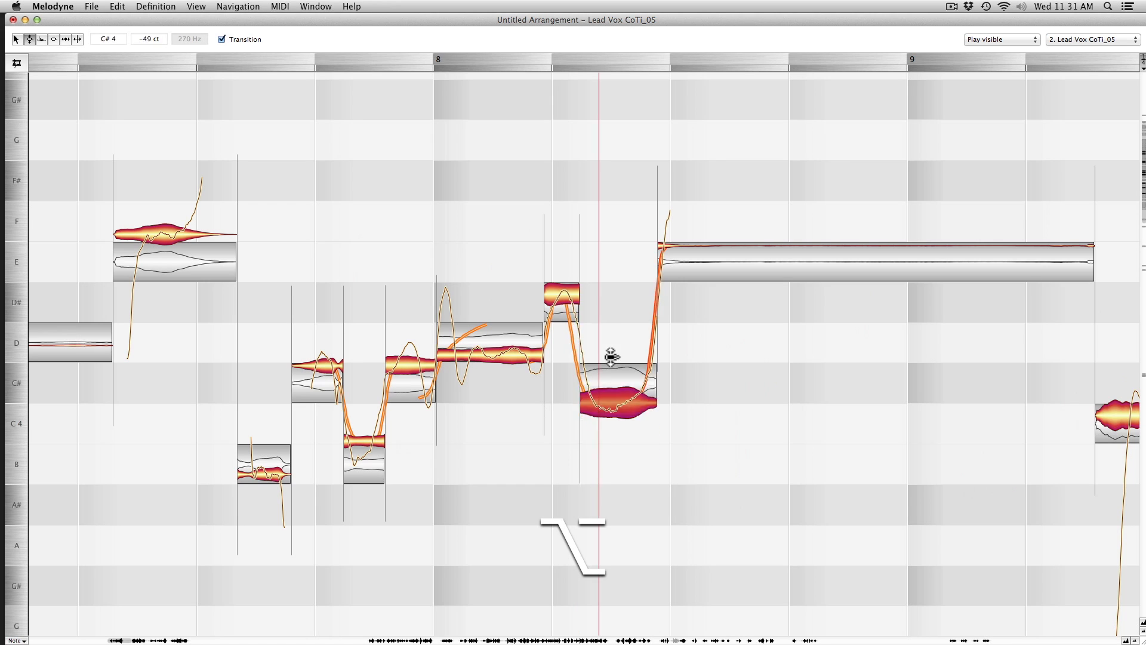
left_click_drag(611, 356, 590, 375, "alt")
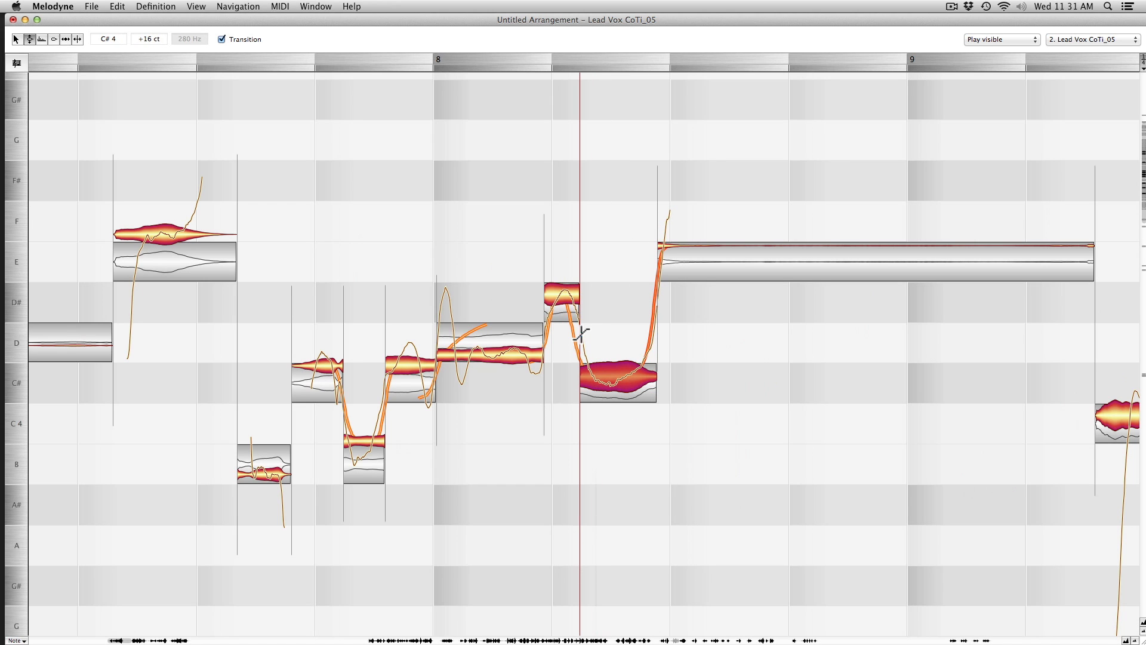
Raise the split note after bar 8 to F#4, reconnect its pitch transition from the preceding D#4 note, and audition the result.
left_click(576, 302)
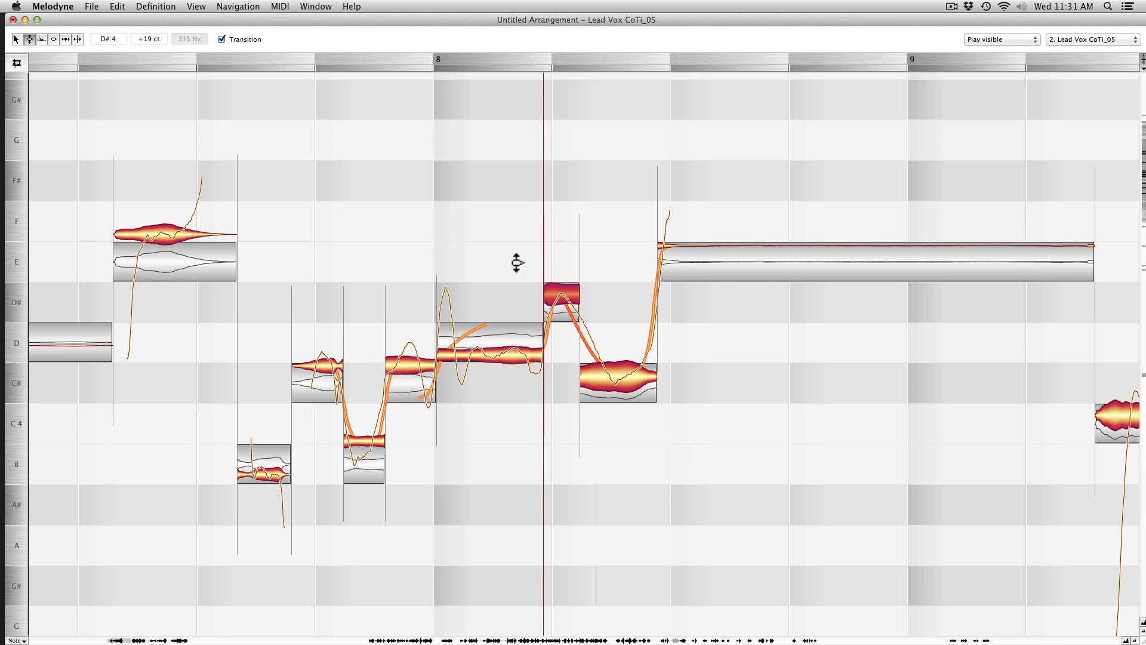
left_click_drag(597, 382, 572, 247, "alt")
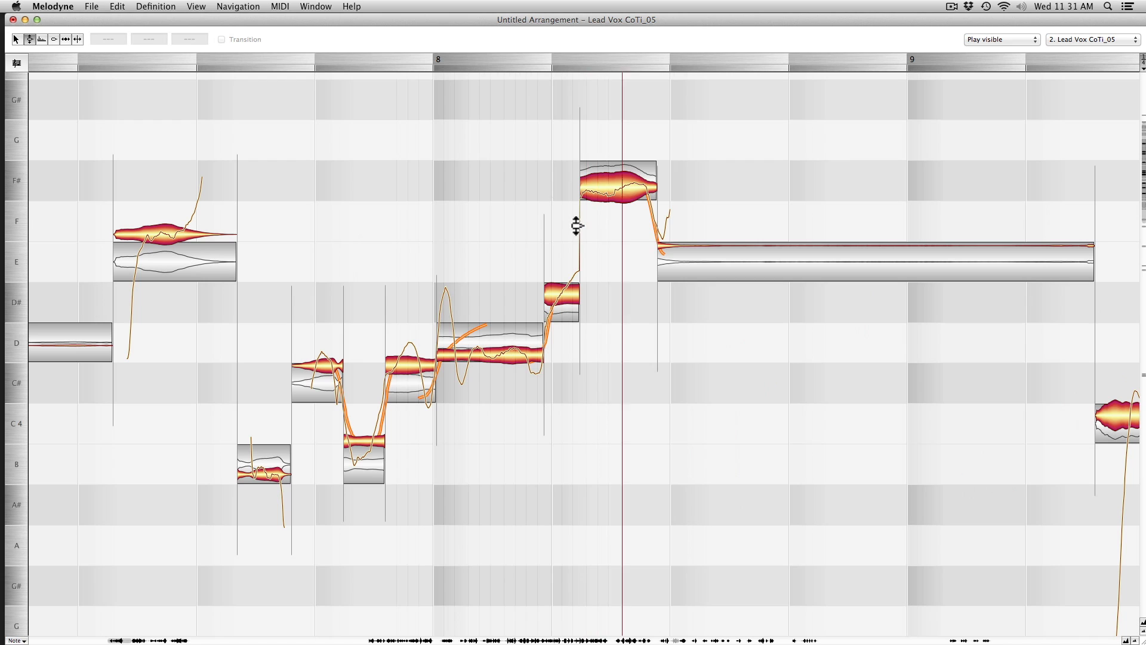
key("space")
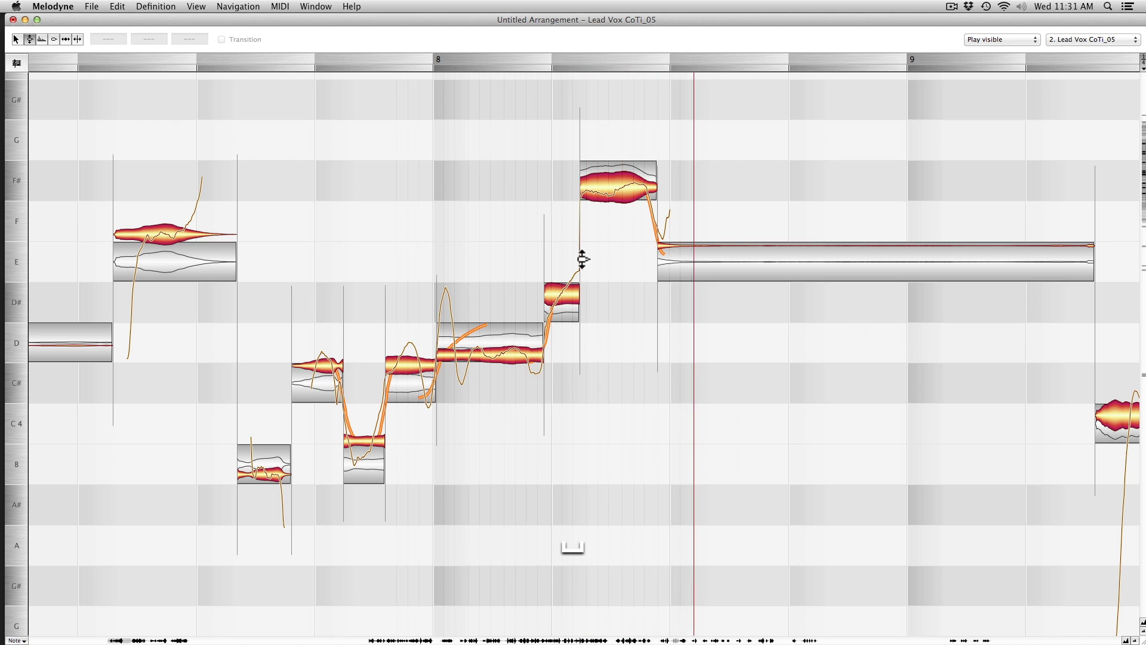
key("space")
left_click_drag(580, 242, 583, 238)
key("space")
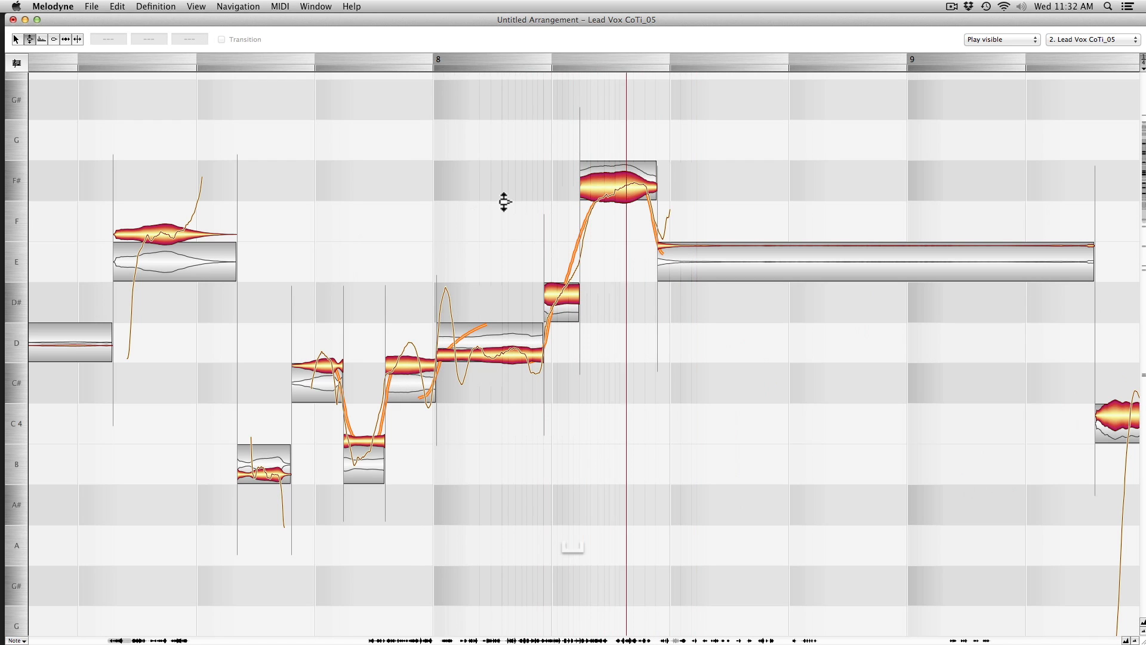
key("space")
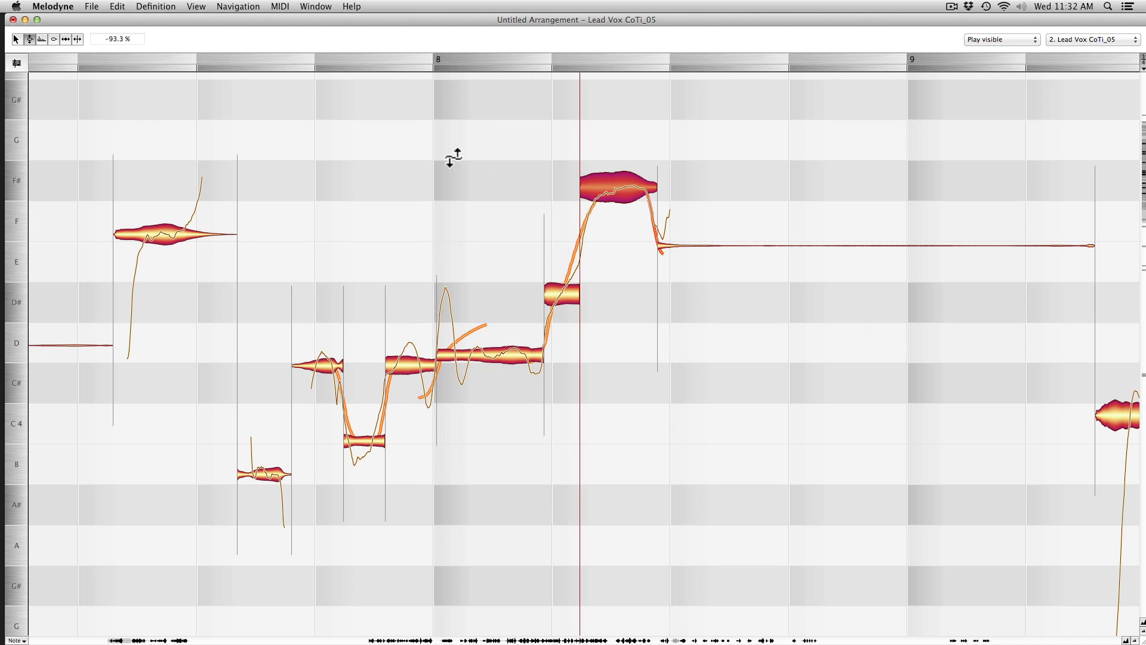
Raise the formant of the D4 note at bar 8 by 187.2 cents with the Formant tool.
key("2")
key("w")
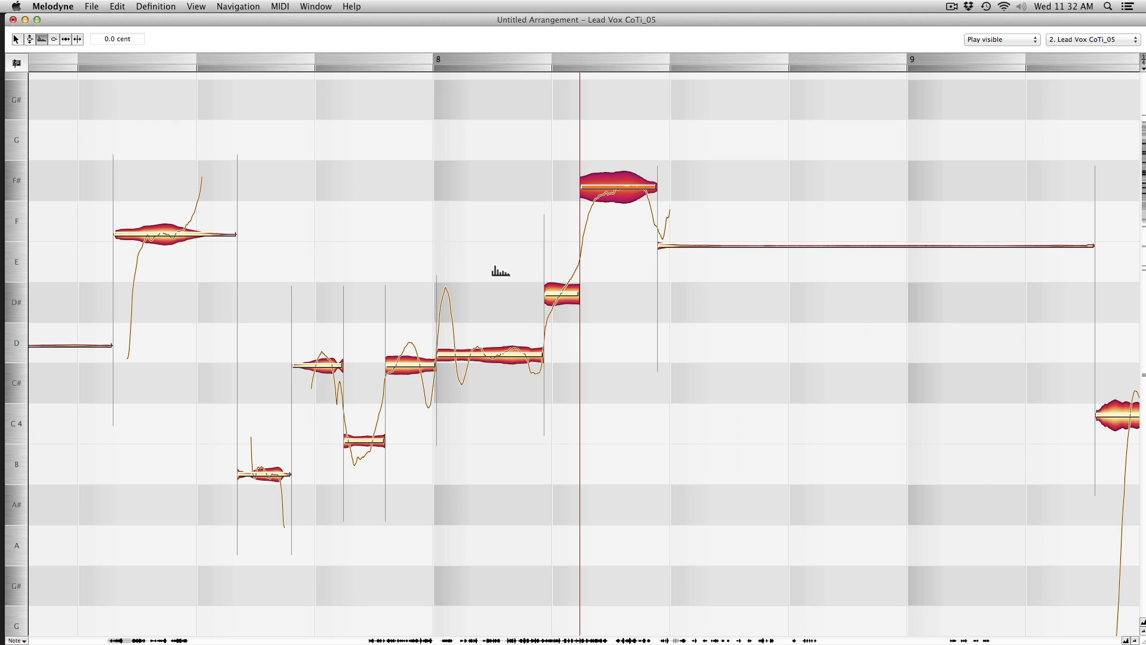
left_click_drag(524, 137, 623, 358)
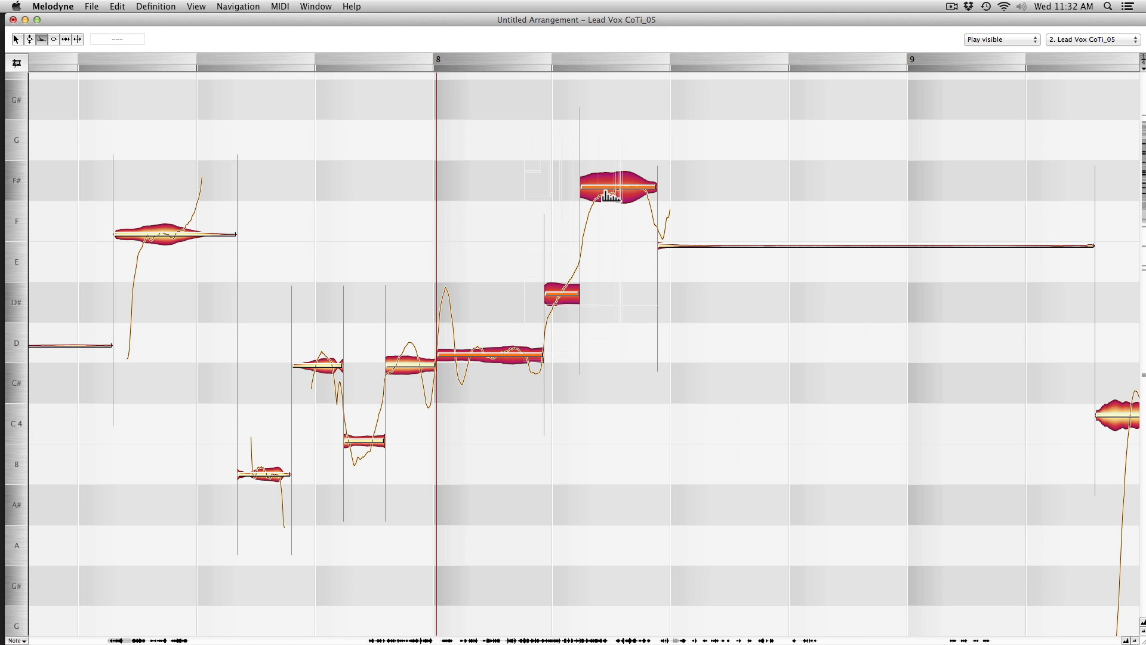
left_click(521, 185)
left_click_drag(510, 353, 510, 275)
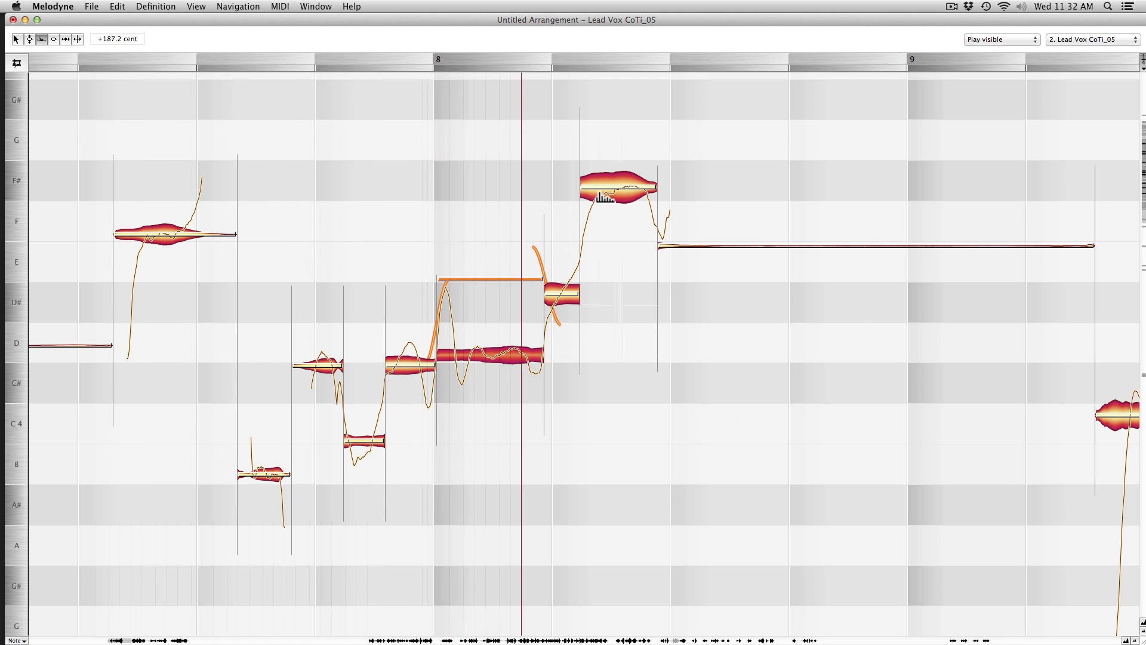
Shift the formant of the D4 note at bar 8 below its pitch and that of the F#4 note above its pitch.
left_click_drag(604, 196, 605, 318)
key("space")
left_click_drag(492, 275, 492, 408)
left_click_drag(578, 317, 610, 178)
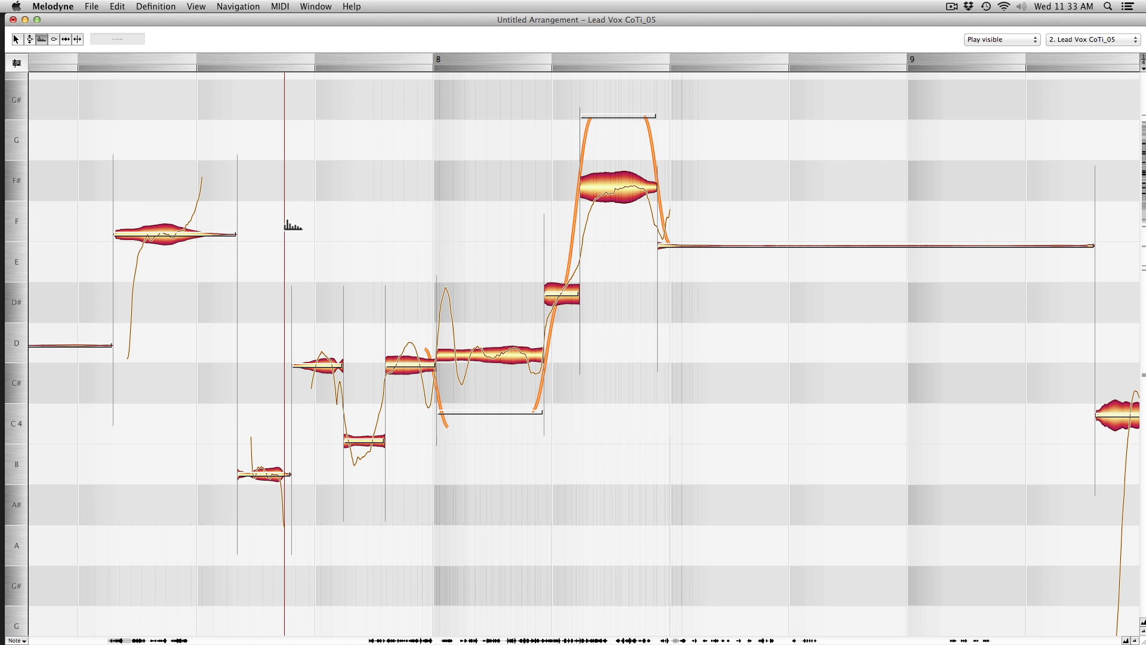
Mute the D4 note just after bar 36 with the Amplitude tool, undo the mute, and play back the phrase.
key("v")
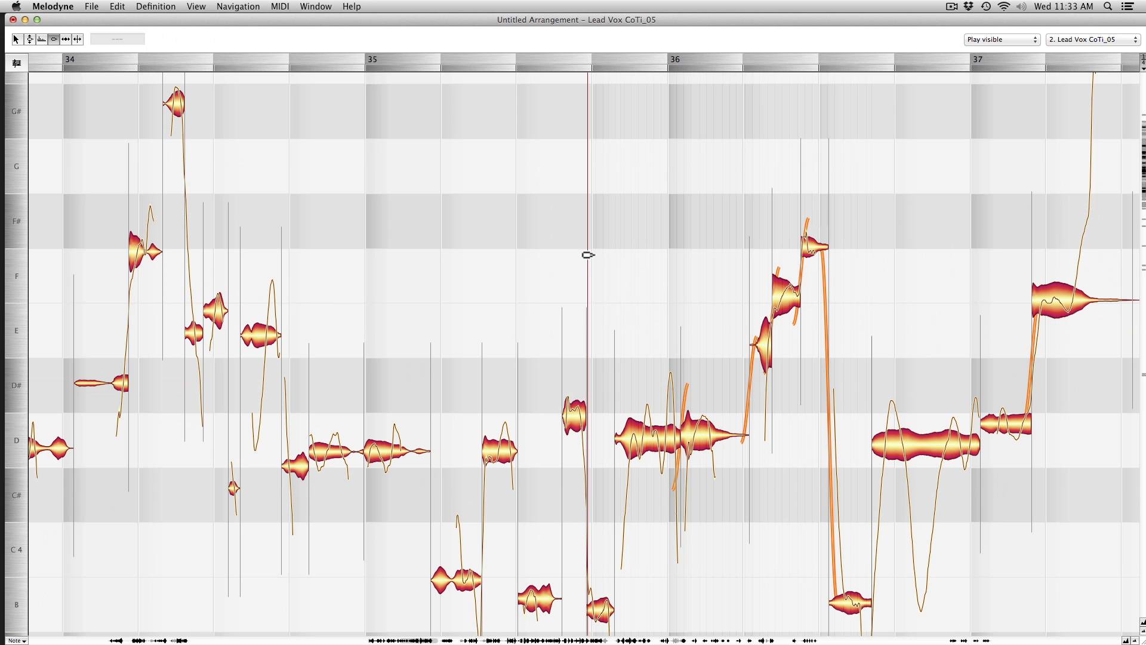
double_click(709, 433)
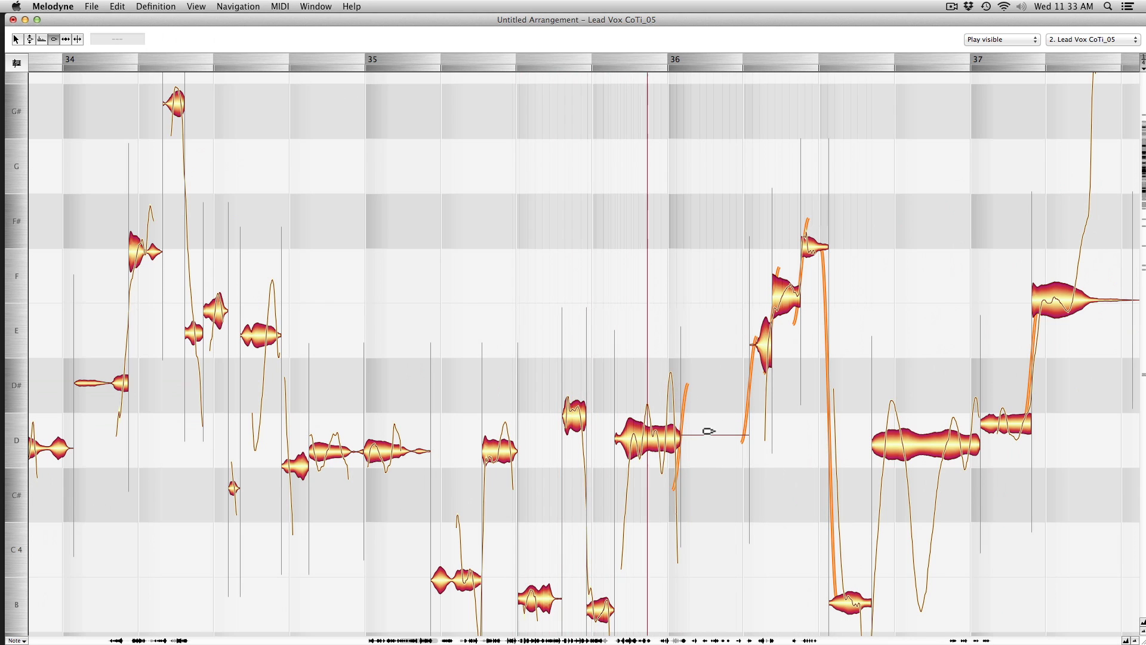
key("super+z")
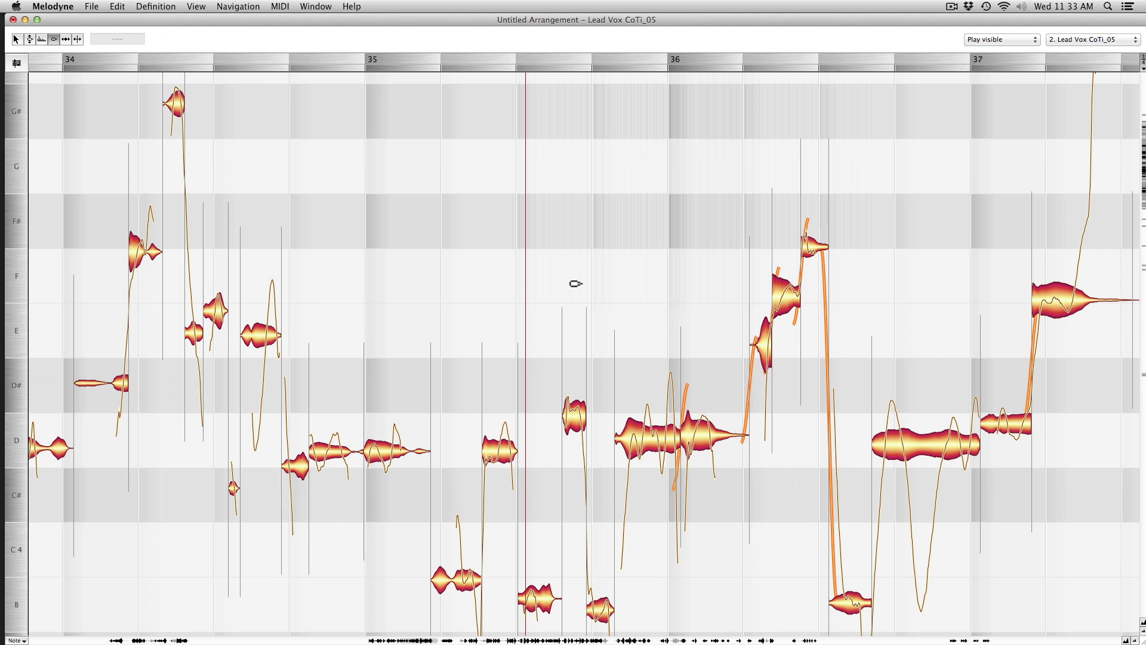
left_click_drag(753, 425, 515, 421)
left_click_drag(844, 440, 423, 453)
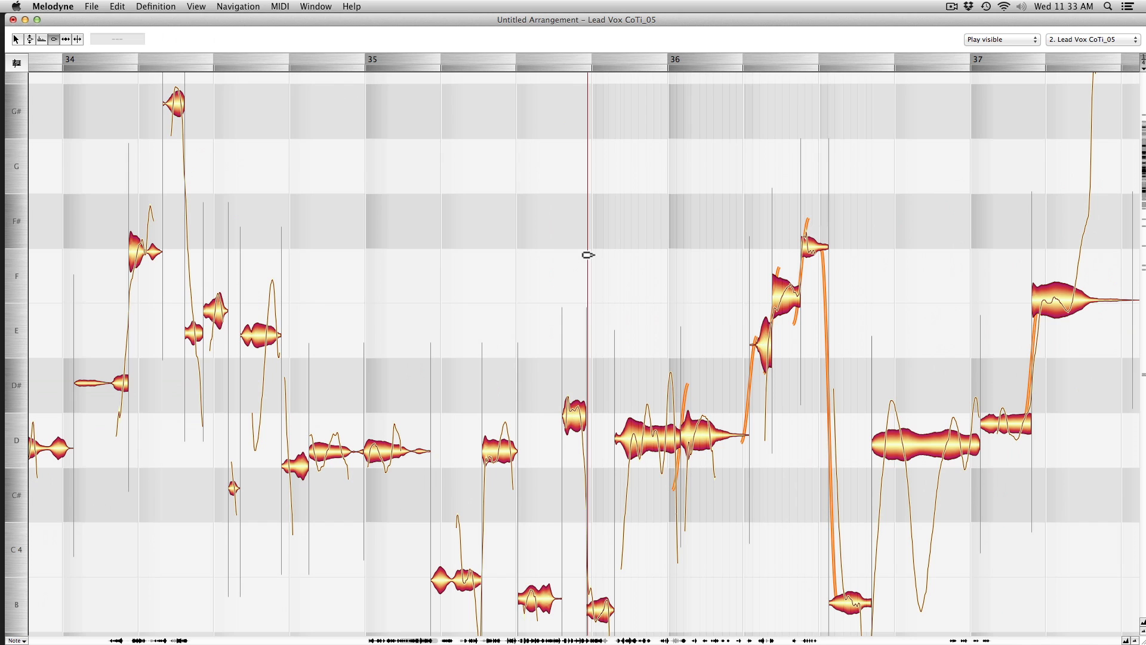
key("space")
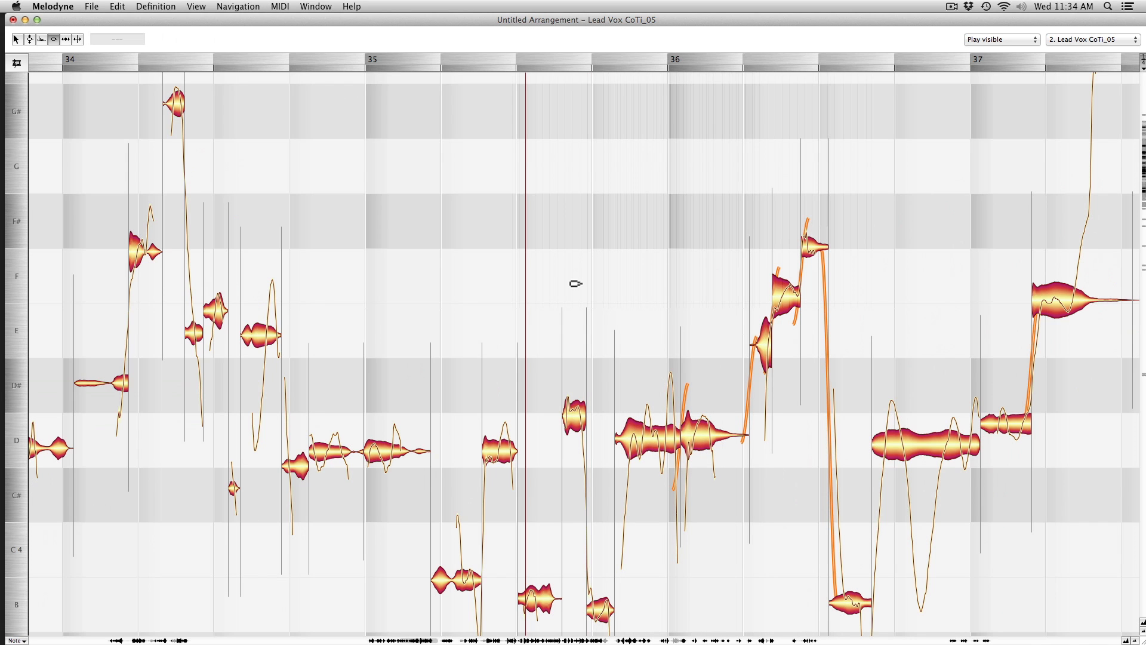
Extend the D4 note crossing bar 36 by moving its end separation, and lower that note to C#4 +23 cents.
key("5")
mouse_move(679, 439)
left_mouse_down()
mouse_move(609, 440)
mouse_move(698, 448)
left_mouse_up()
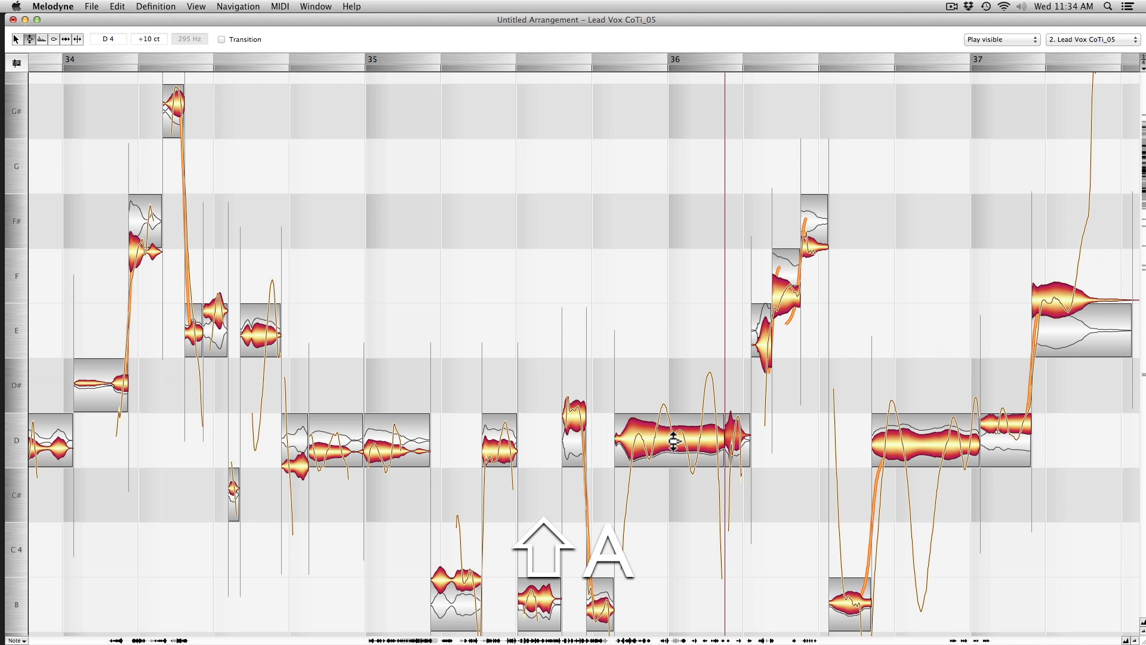
left_click_drag(669, 442, 677, 465)
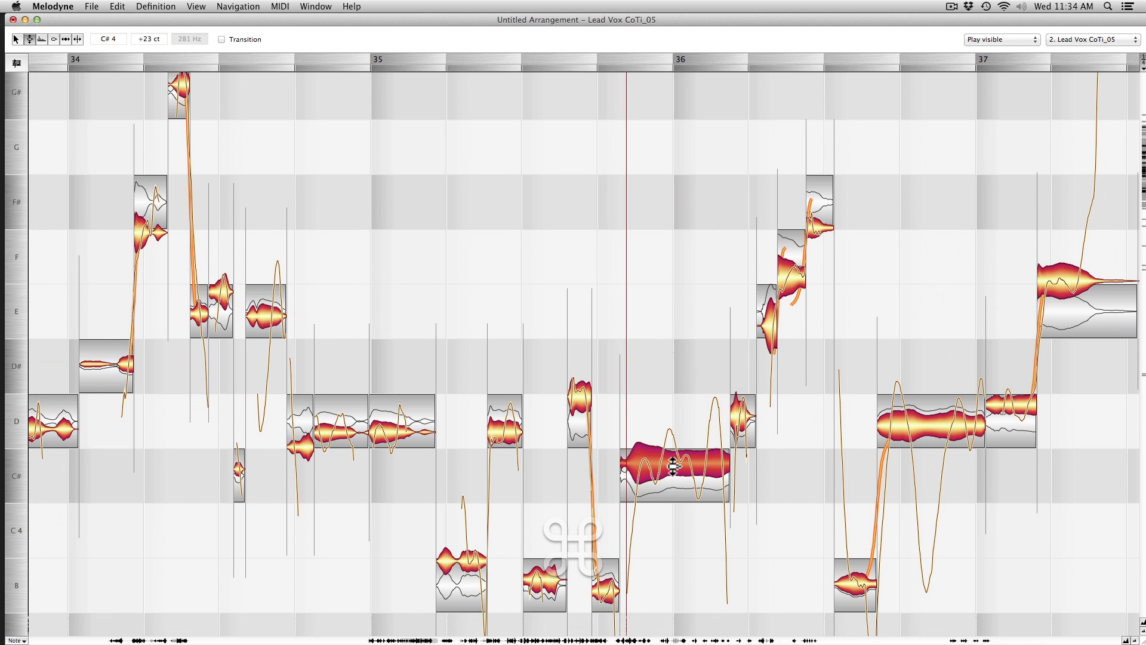
Delay the start of the C#4 note before bar 36 with the Time tool, stretching the preceding B note.
key("t")
double_click(678, 466)
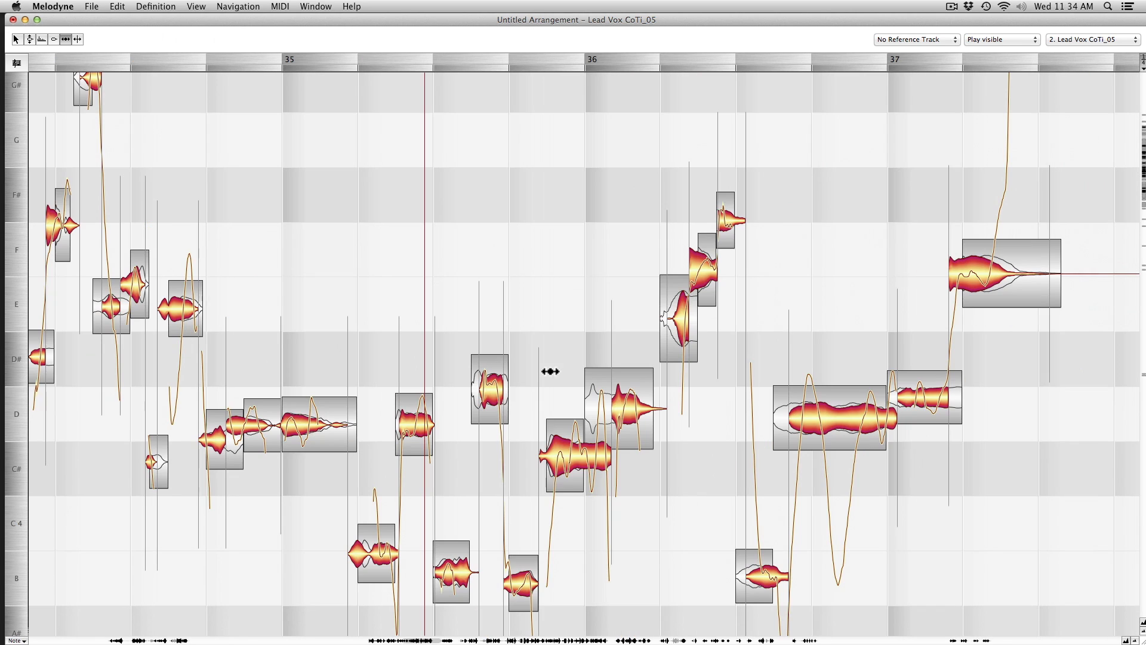
mouse_move(543, 456)
left_mouse_down()
mouse_move(528, 457)
mouse_move(559, 456)
left_mouse_up()
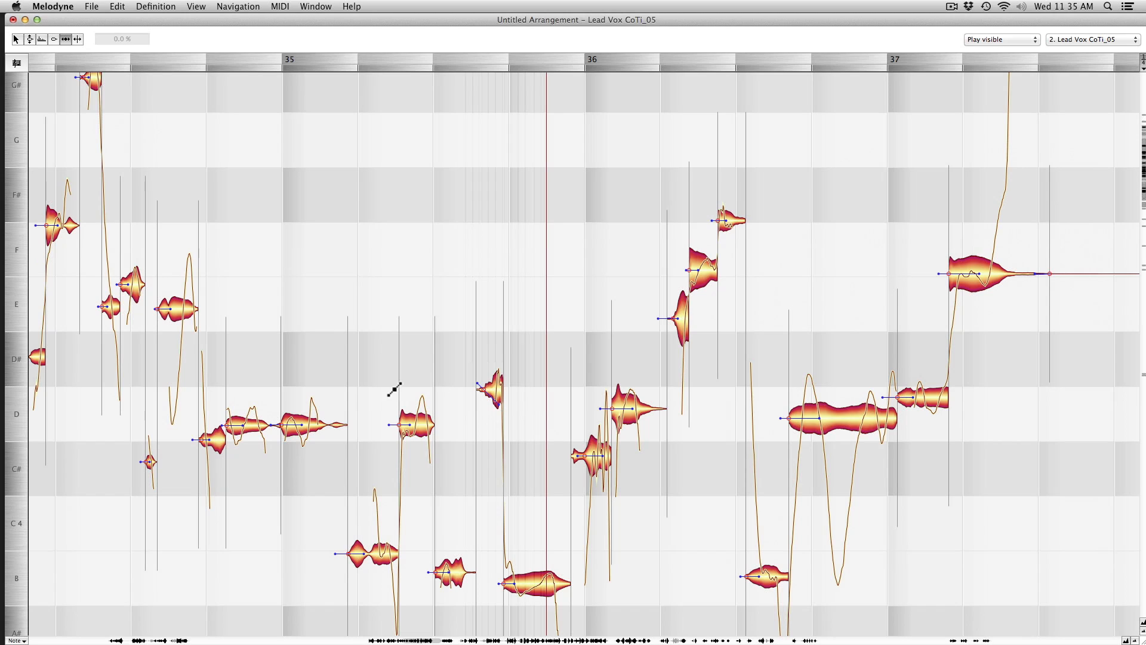
Set the attack speed of the D4 note at bar 35 to +57.9 %.
left_click_drag(303, 425, 314, 397)
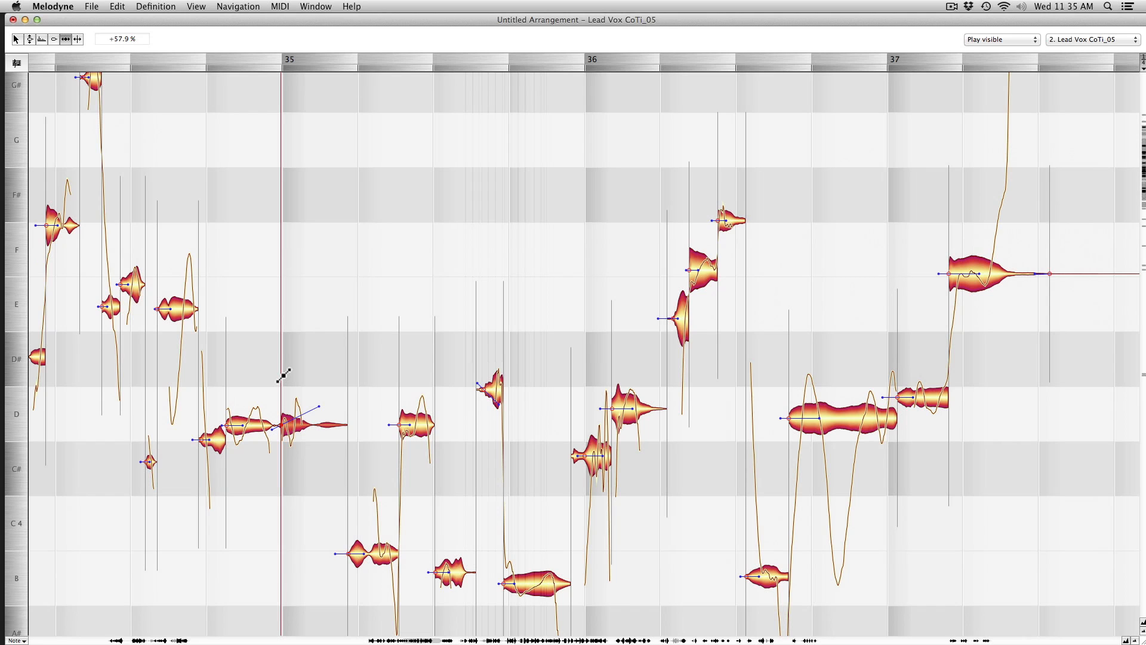
Move the boundary between the two D4 notes after bar 41 earlier, onto the grid line, with the Time tool.
key("s")
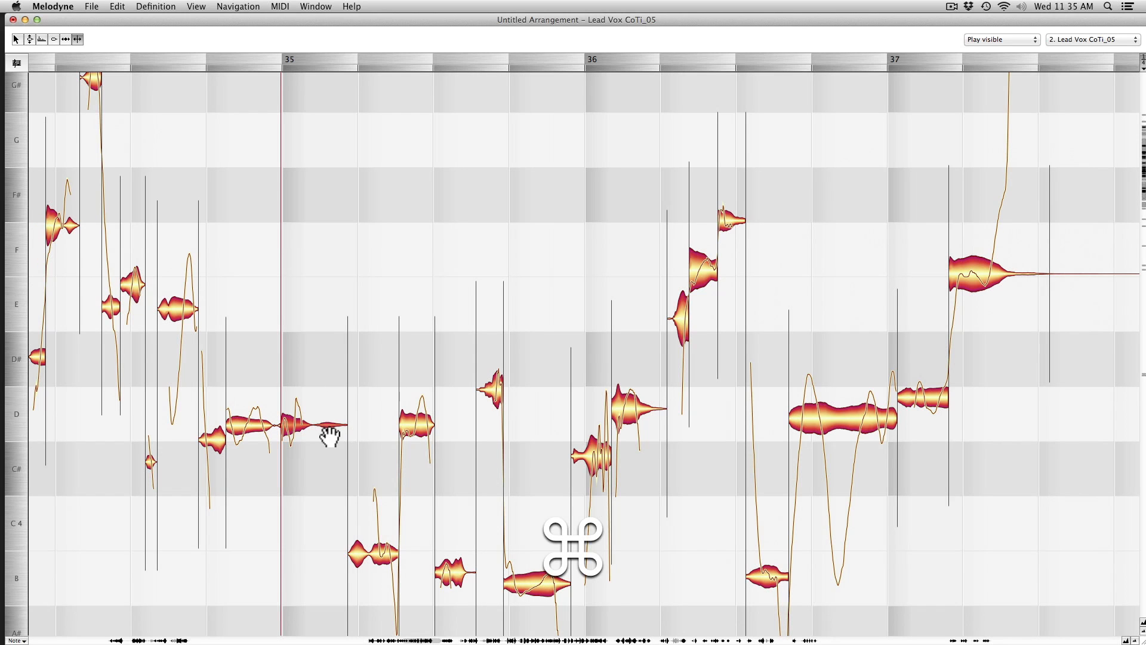
left_click_drag(635, 465, 588, 431)
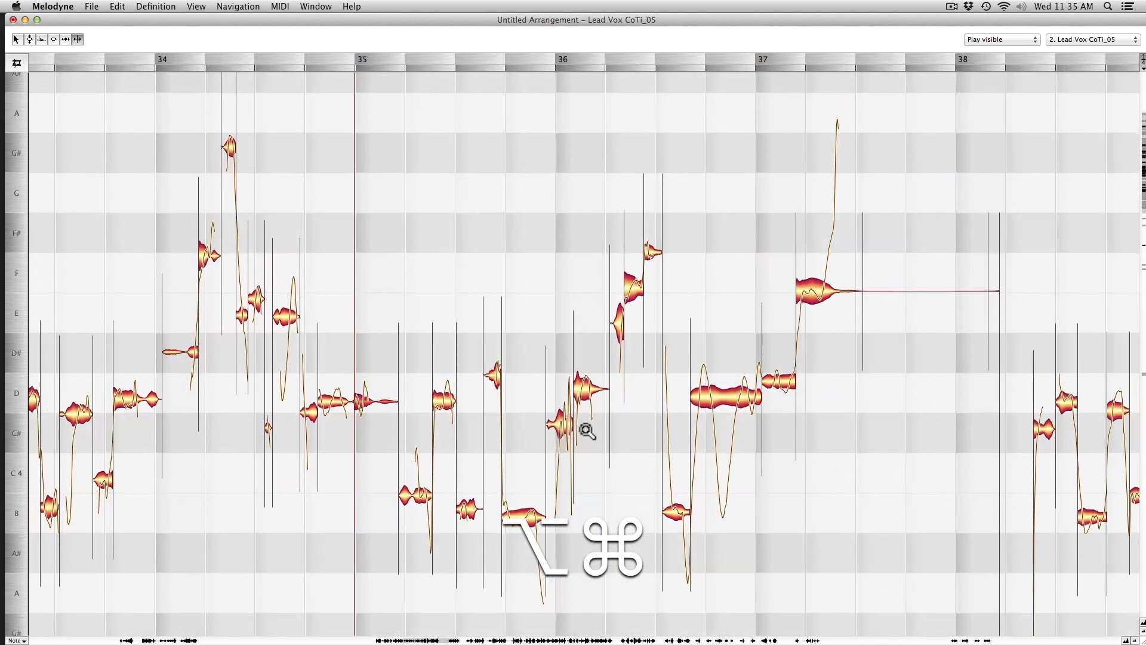
left_click_drag(517, 429, 622, 478)
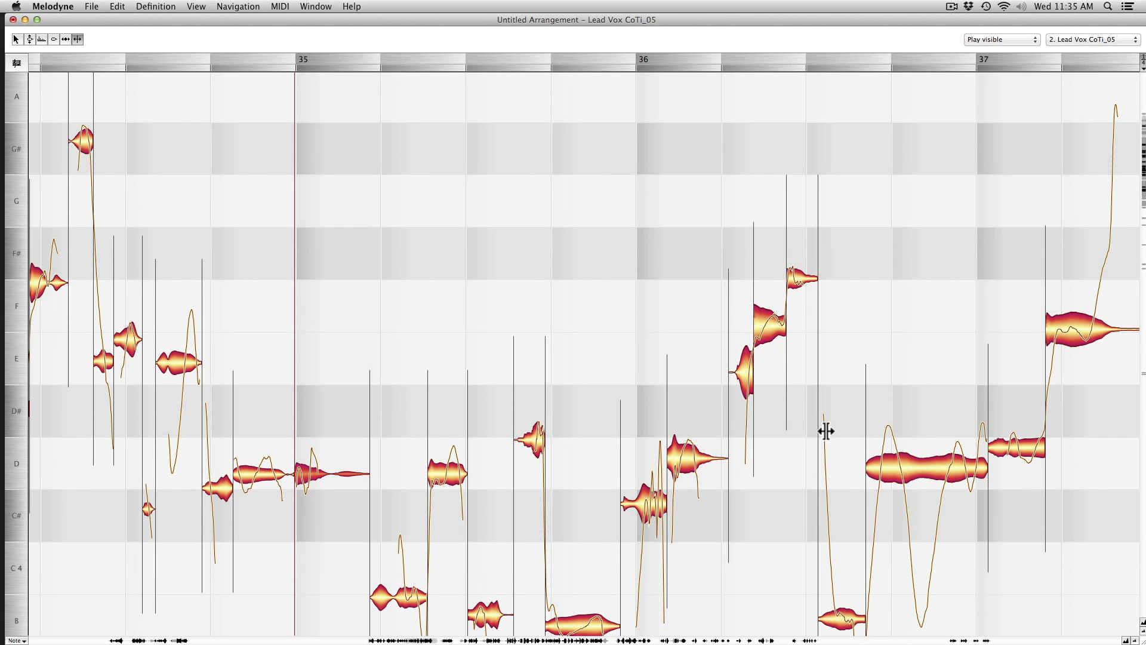
left_click_drag(916, 421, 740, 376)
left_click_drag(820, 380, 817, 371)
left_click_drag(950, 357, 694, 326)
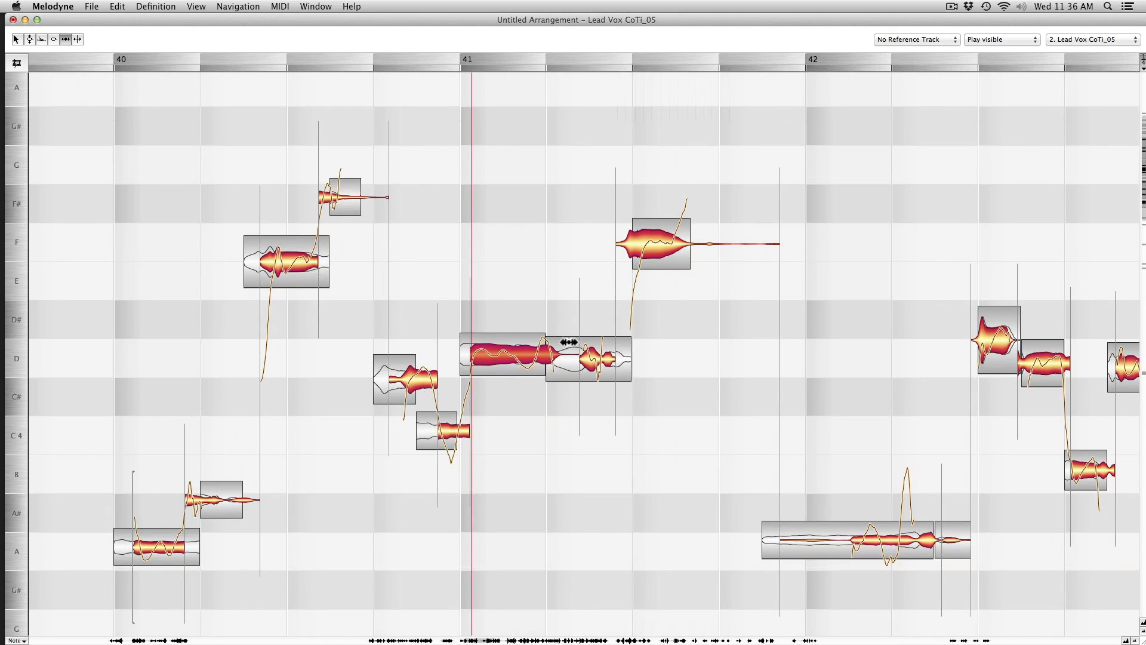
left_click_drag(587, 355, 549, 356)
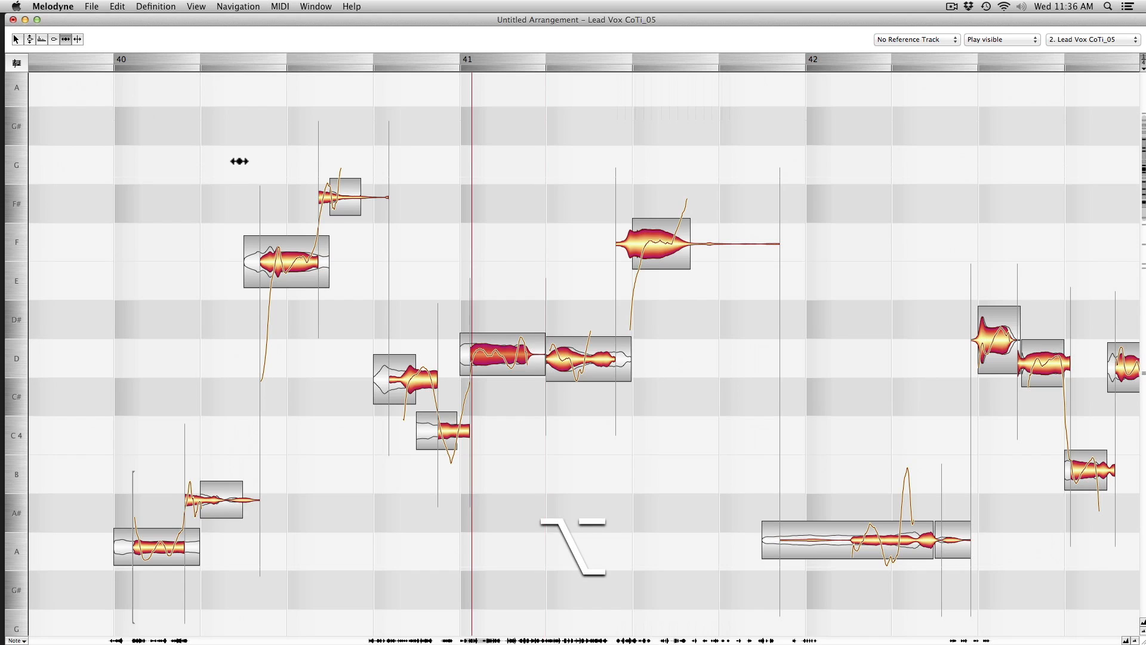
Turn the separation between the two D4 notes after bar 41 into a hard separation and shorten the first note's end.
left_click(80, 42)
left_click(81, 52)
double_click(544, 356)
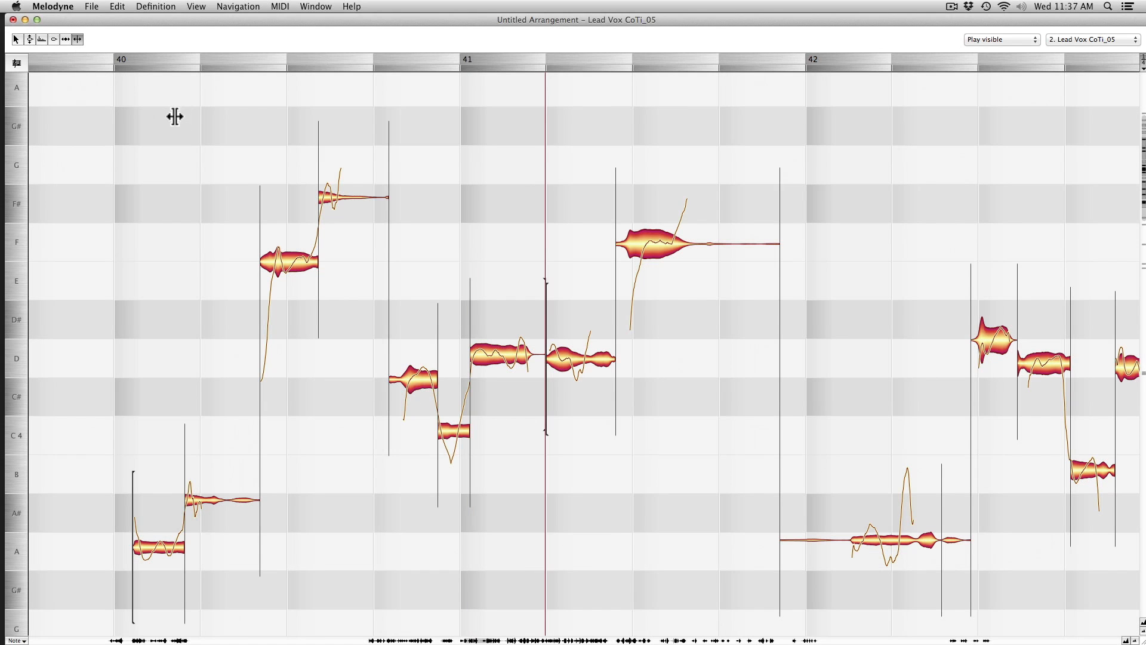
left_click(66, 40)
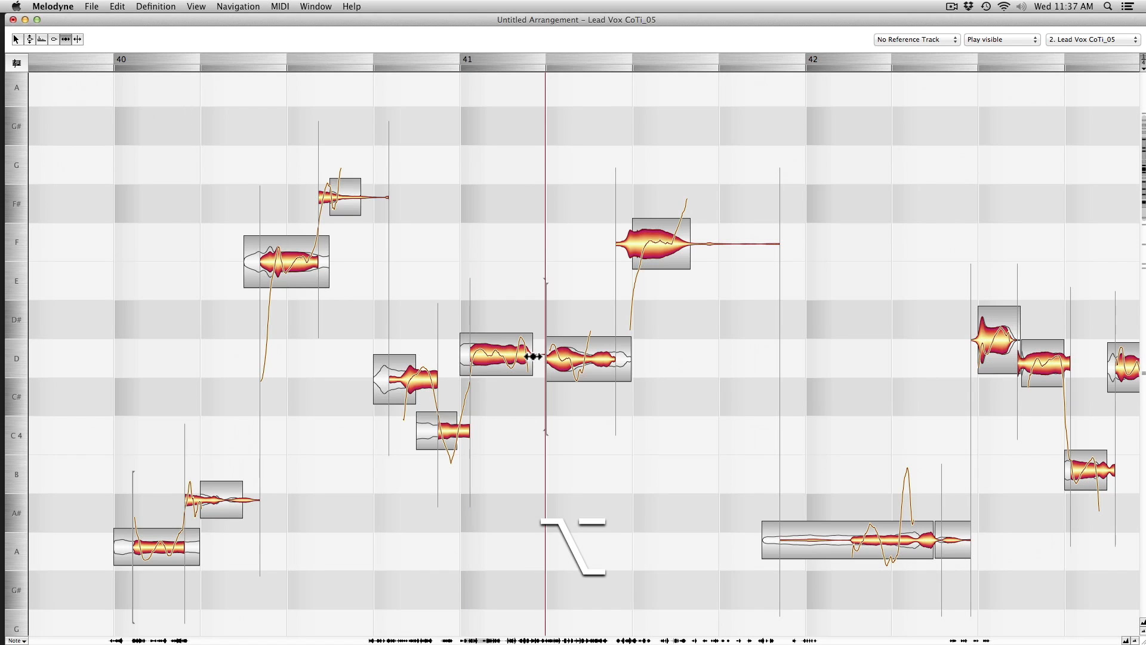
mouse_move(534, 357)
left_mouse_down()
mouse_move(561, 356)
mouse_move(533, 357)
left_mouse_up()
Undo and redo the pitch correction of the vocal to compare the notes across bars 34 to 46.
key("super+z")
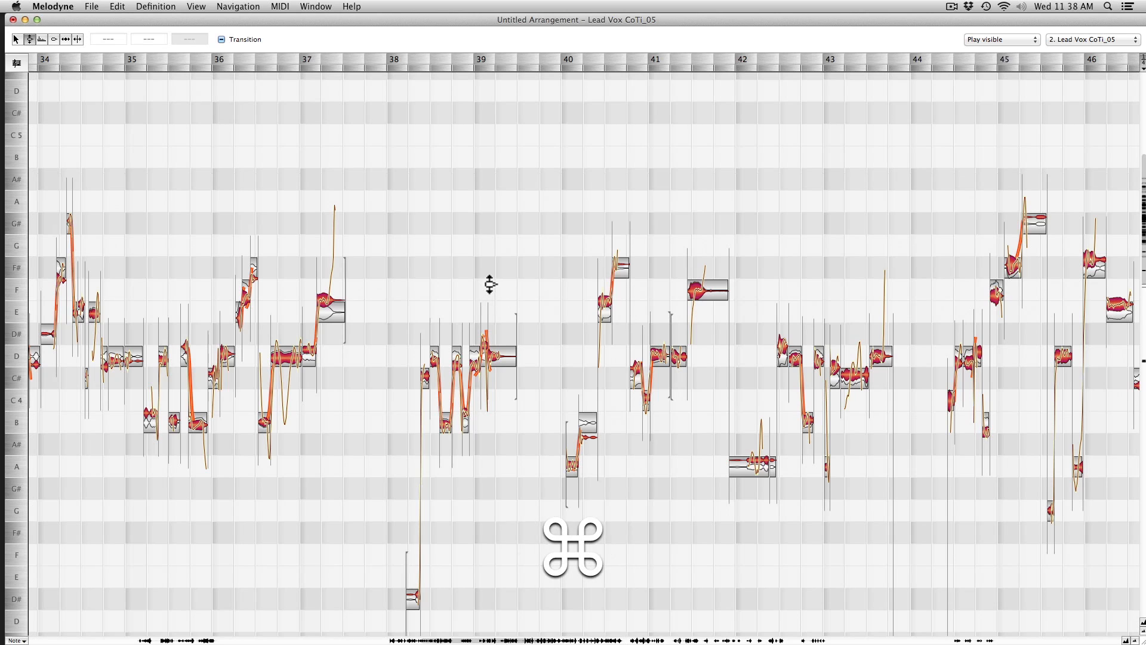
key("shift+super+z")
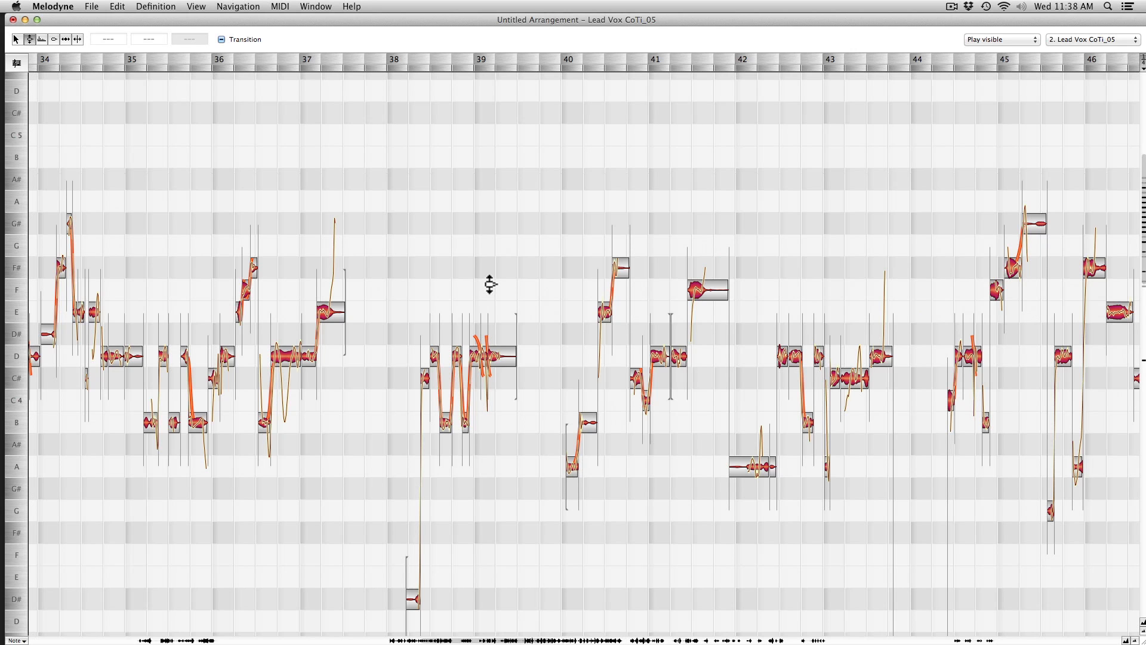
Split the note just before bar 12 between C#4 and D4 into three parts with the Note Separation tool.
left_click_drag(476, 302, 556, 360)
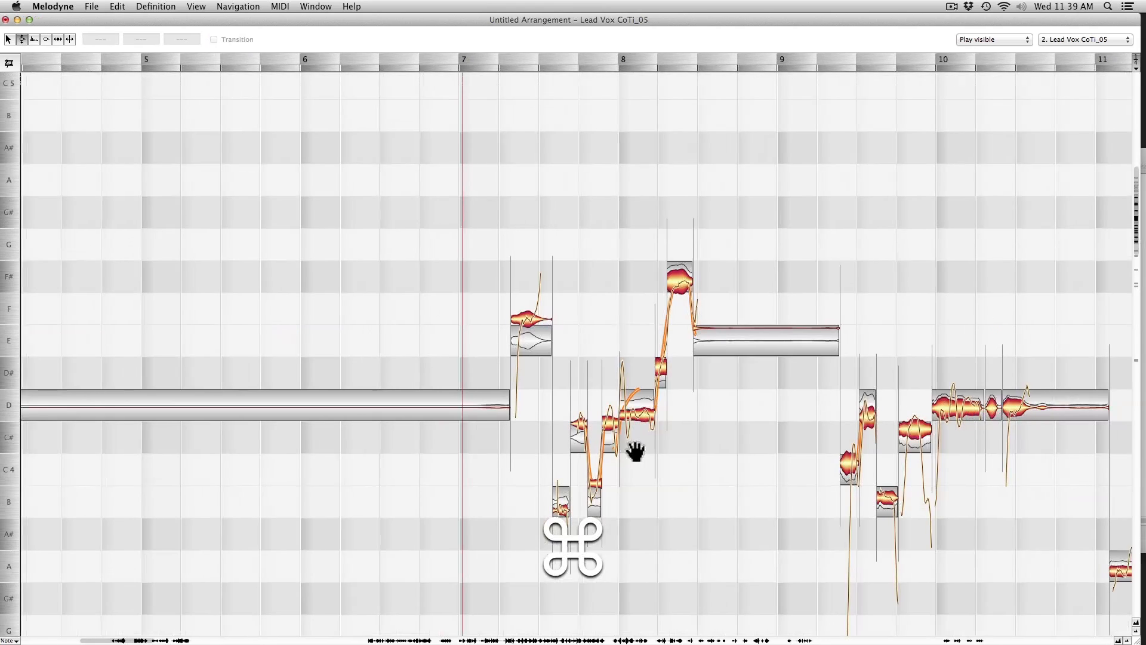
left_click_drag(636, 452, 638, 442)
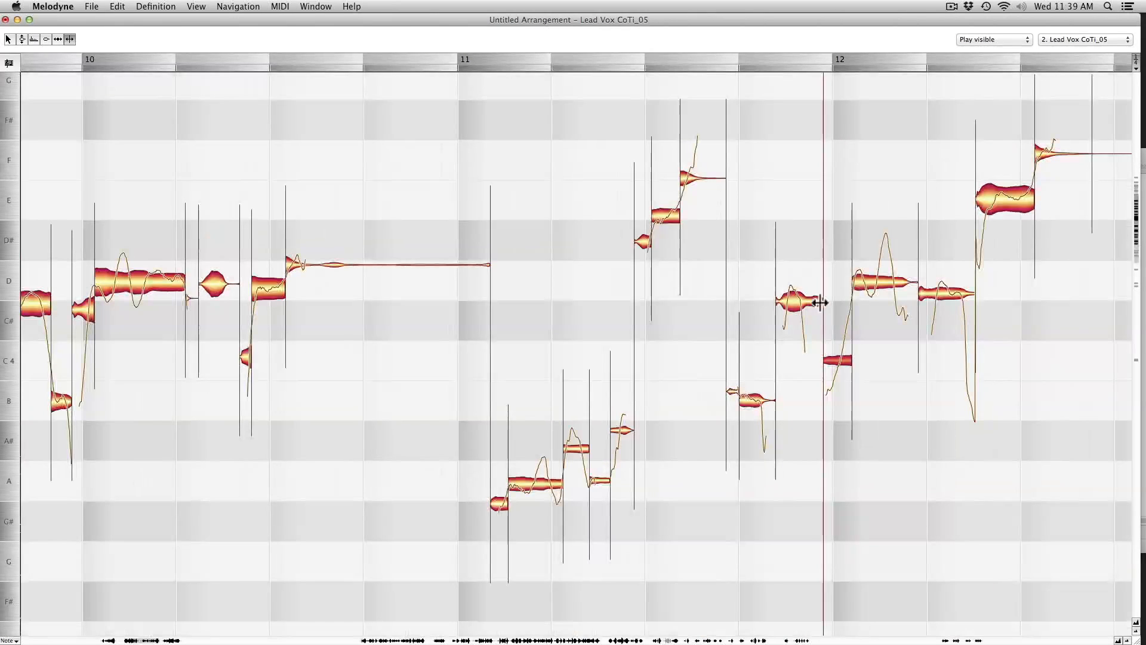
double_click(805, 302)
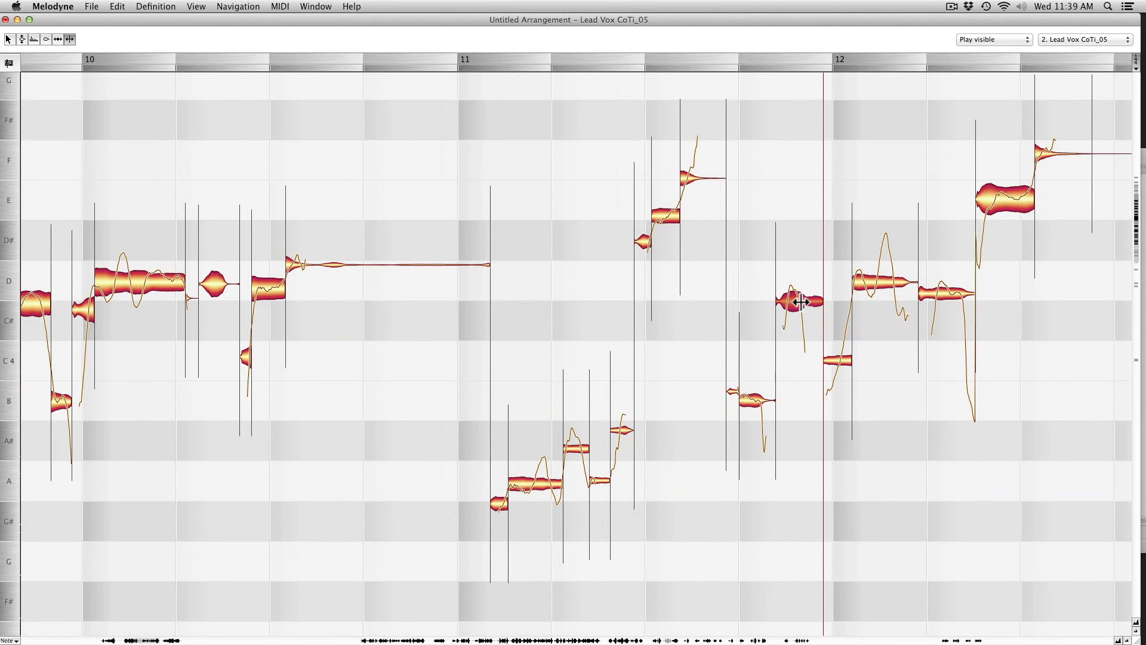
double_click(787, 301)
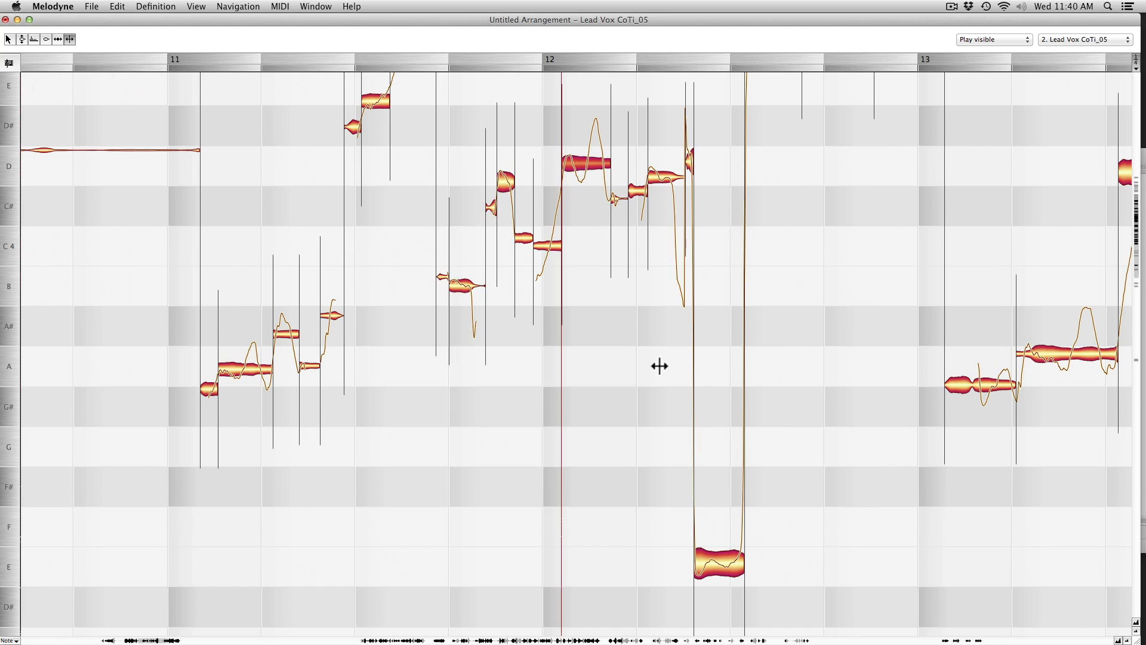
Raise the low E3 note in the middle of bar 12 by one octave to E4.
key("super+shift+d")
left_click_drag(719, 558, 702, 288)
key("super+shift+d")
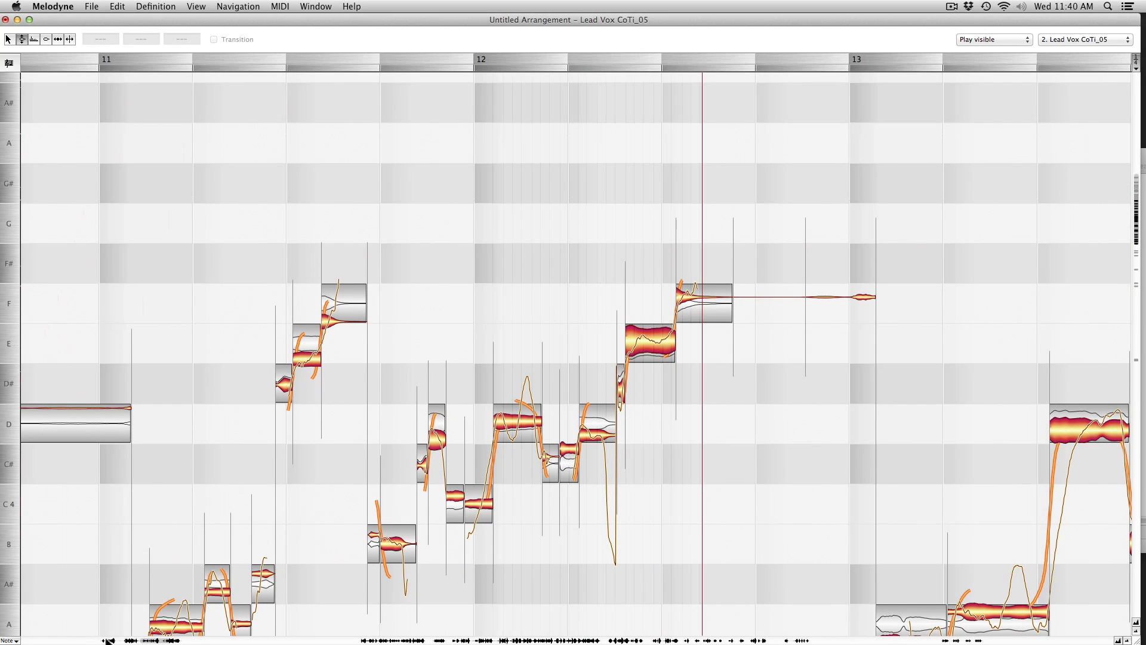
Play back the phrase, split the F4 note in the middle of bar 7, and move its end separation slightly earlier.
key("space")
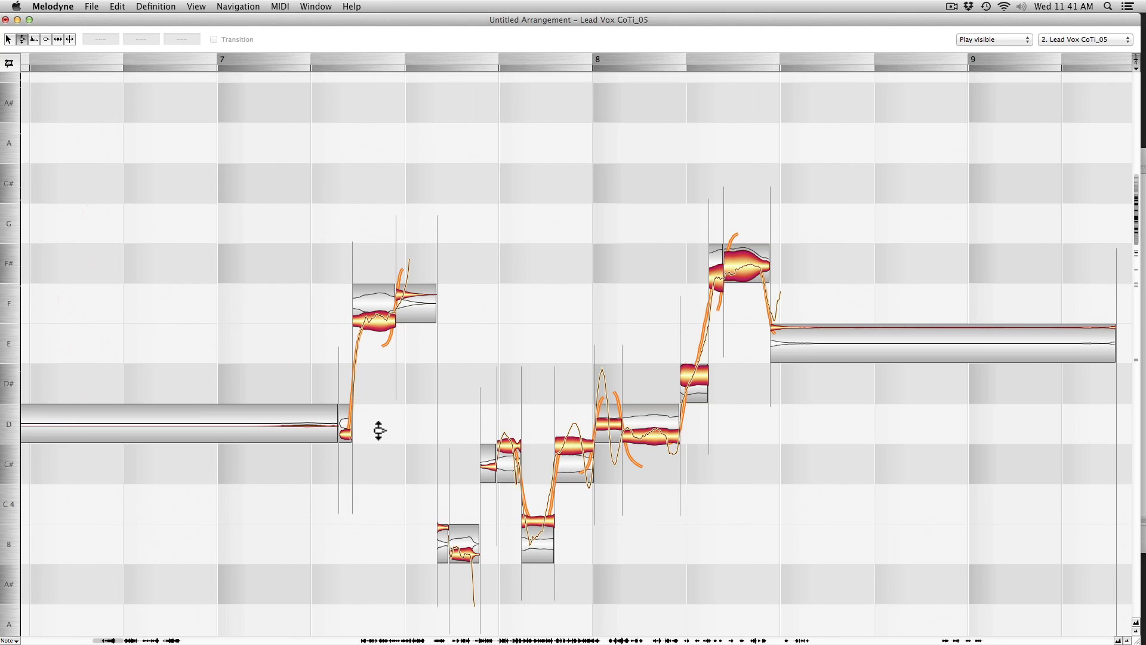
key("s")
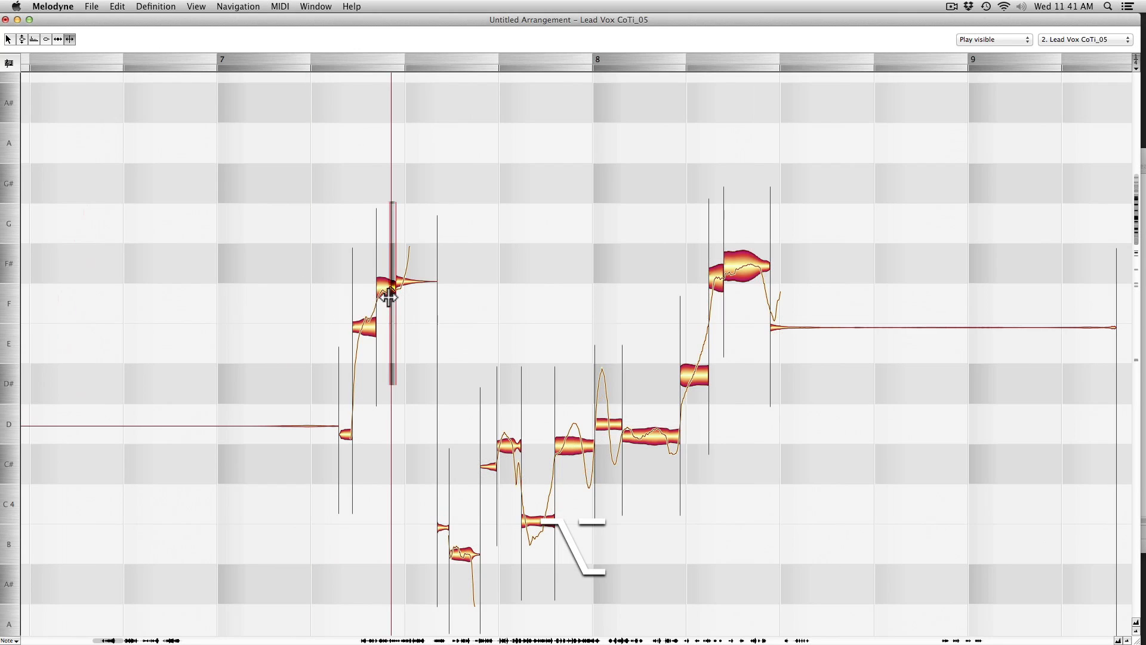
key("alt+a")
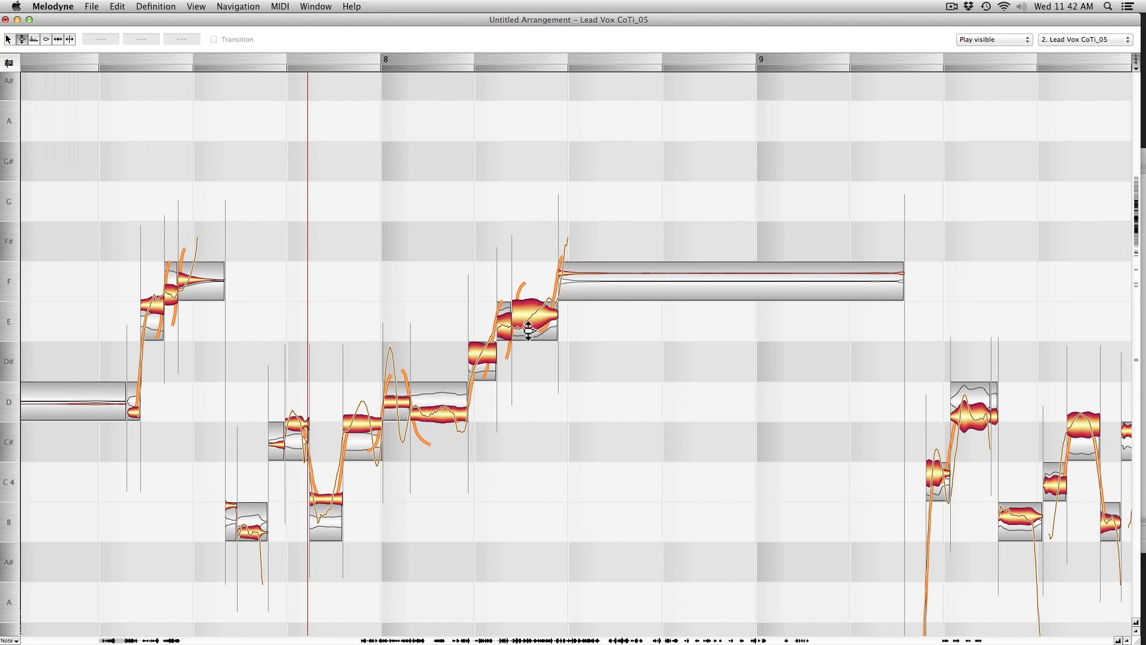
Snap the long E4 note in bar 8 to its exact pitch and adjust its pitch drift.
key("f")
left_click(529, 317)
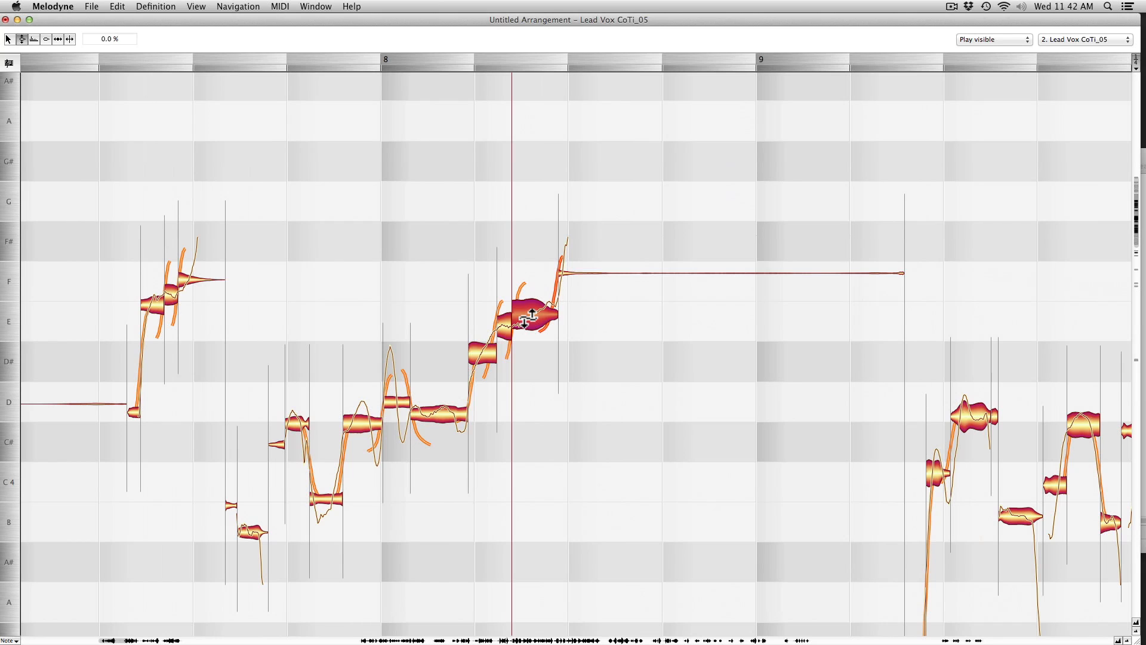
left_click_drag(529, 318, 536, 472)
key("a")
double_click(532, 317)
key("f")
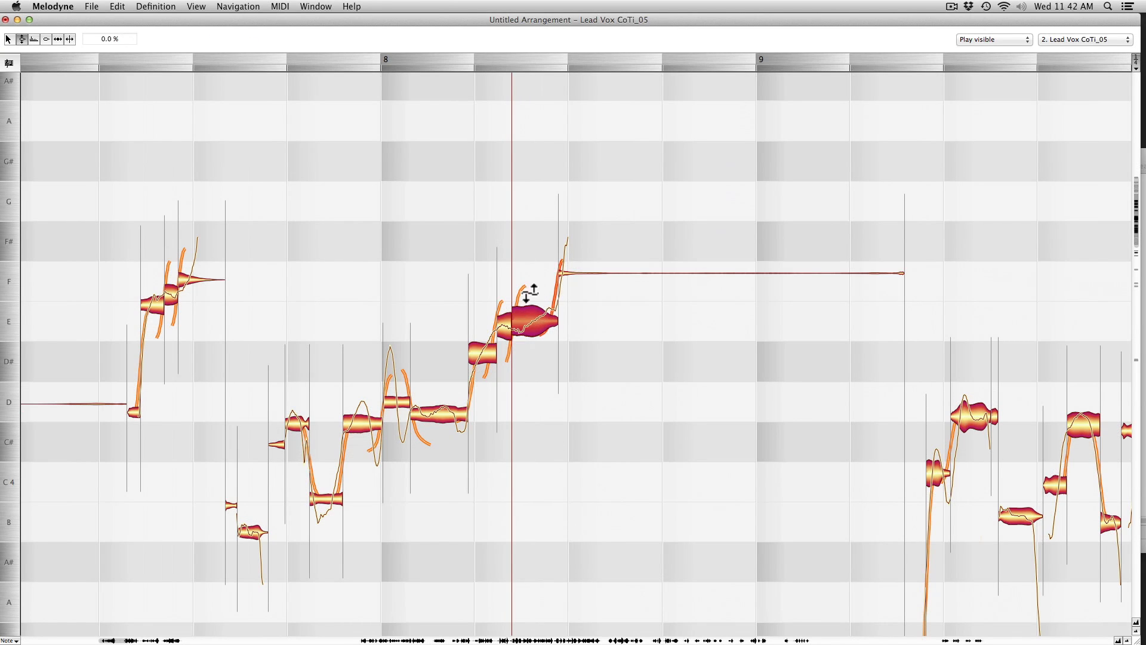
left_click_drag(530, 322, 487, 472)
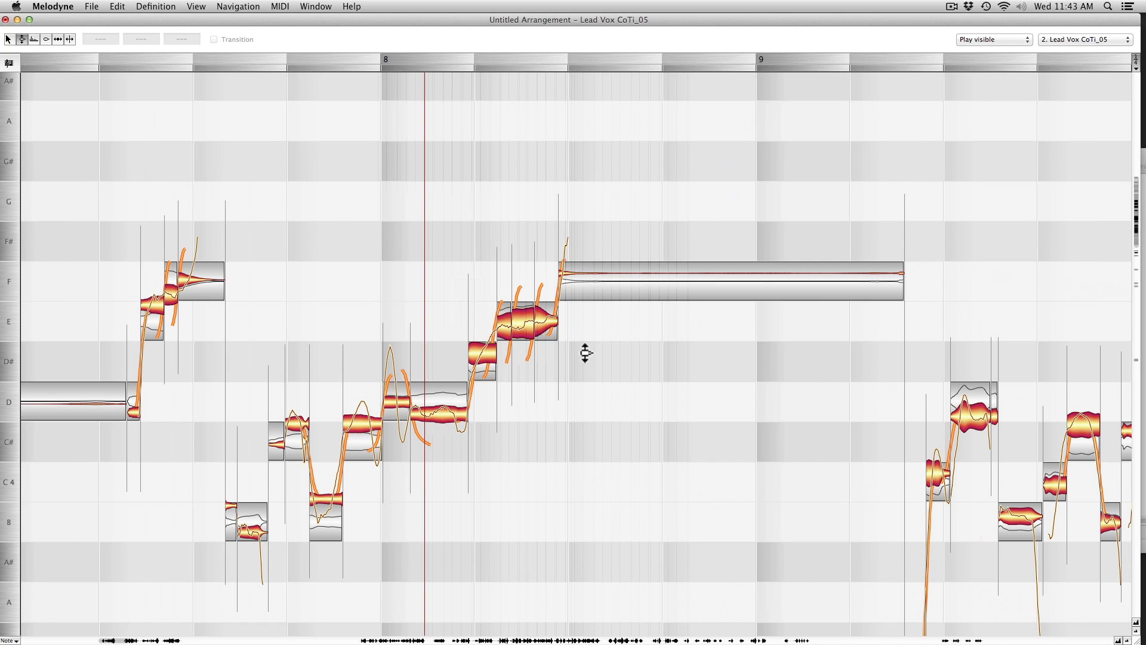
Split the C#4 note just before bar 10 into three parts, tune the middle part to D4 at 0 ct, and play back.
left_click_drag(691, 404, 385, 391)
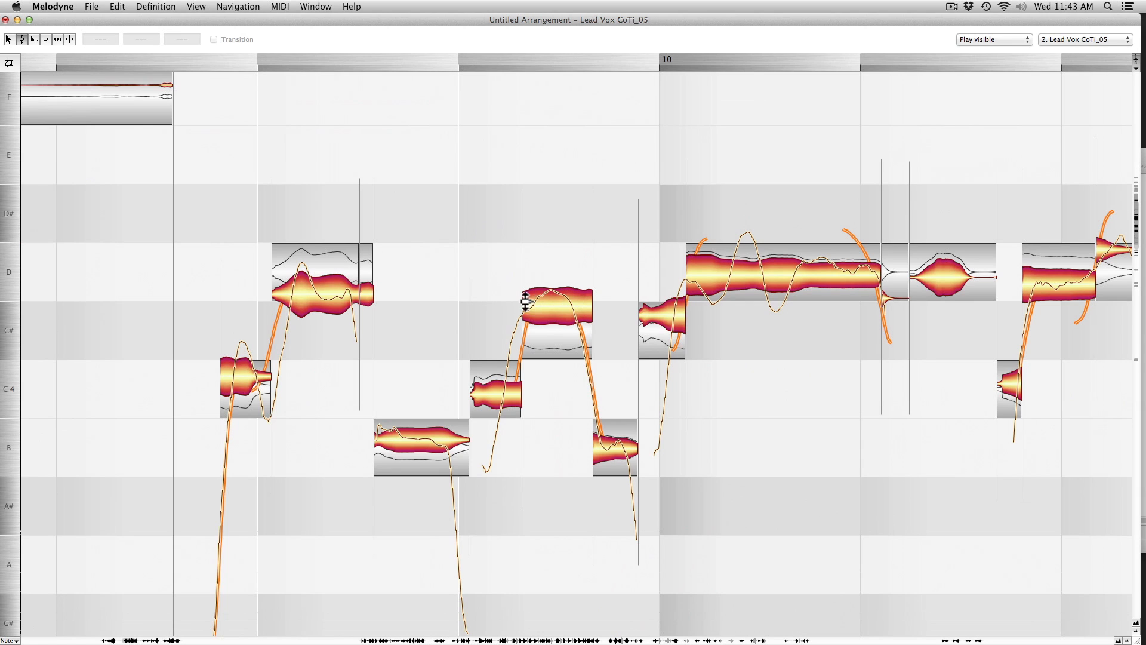
key("s")
double_click(574, 307)
double_click(530, 302)
key("p")
left_click_drag(548, 300, 547, 281)
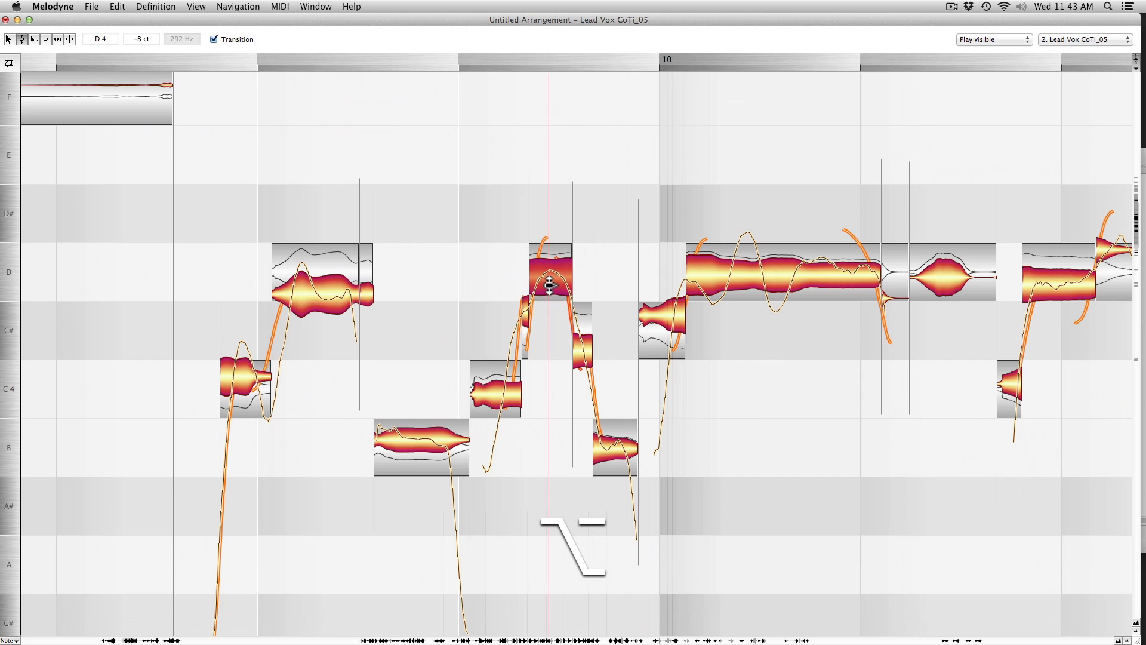
key("space")
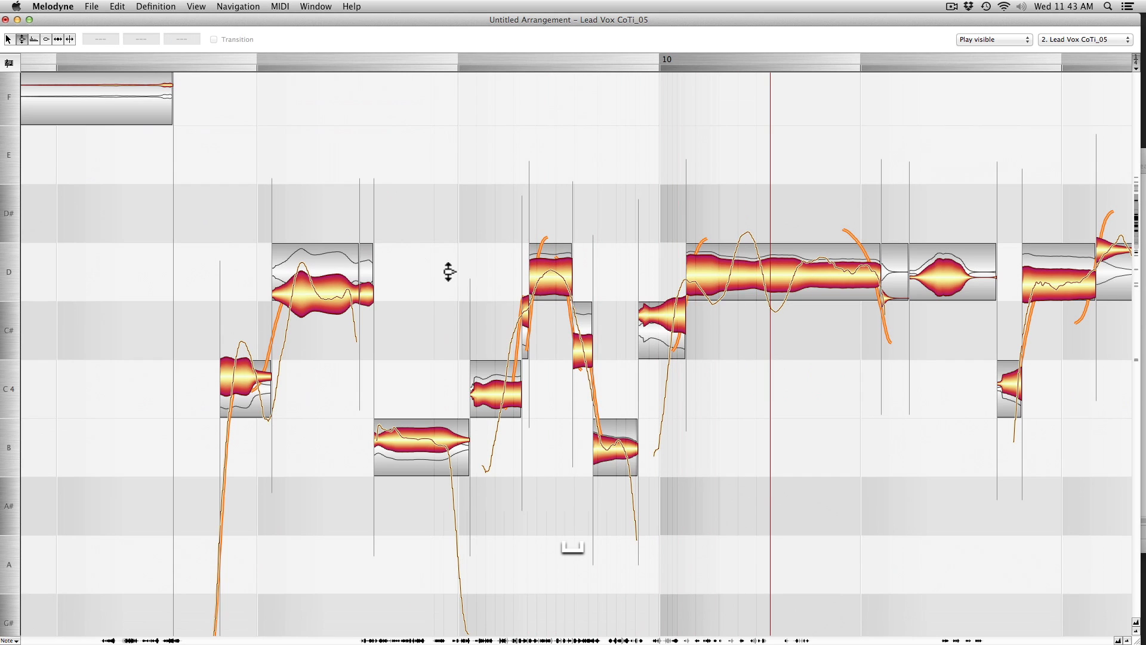
left_click(531, 275)
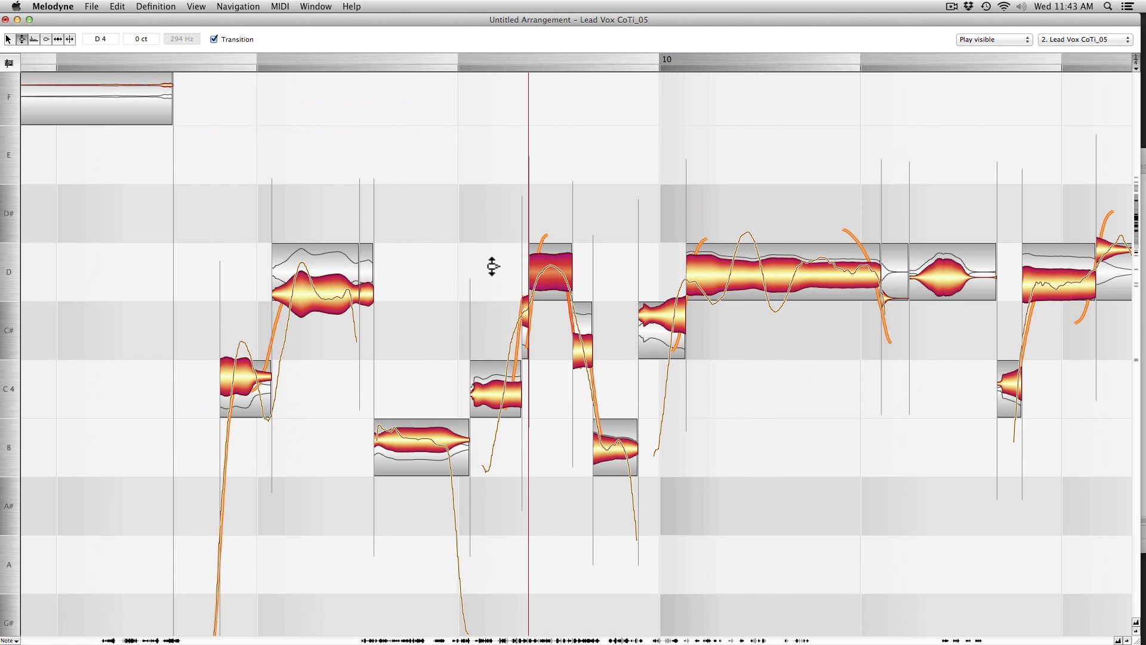
Snap the D4 note in the middle of bar 9 to its exact pitch and play back the phrase.
left_click(316, 288)
key("space")
double_click(316, 288)
left_click(238, 251)
key("space")
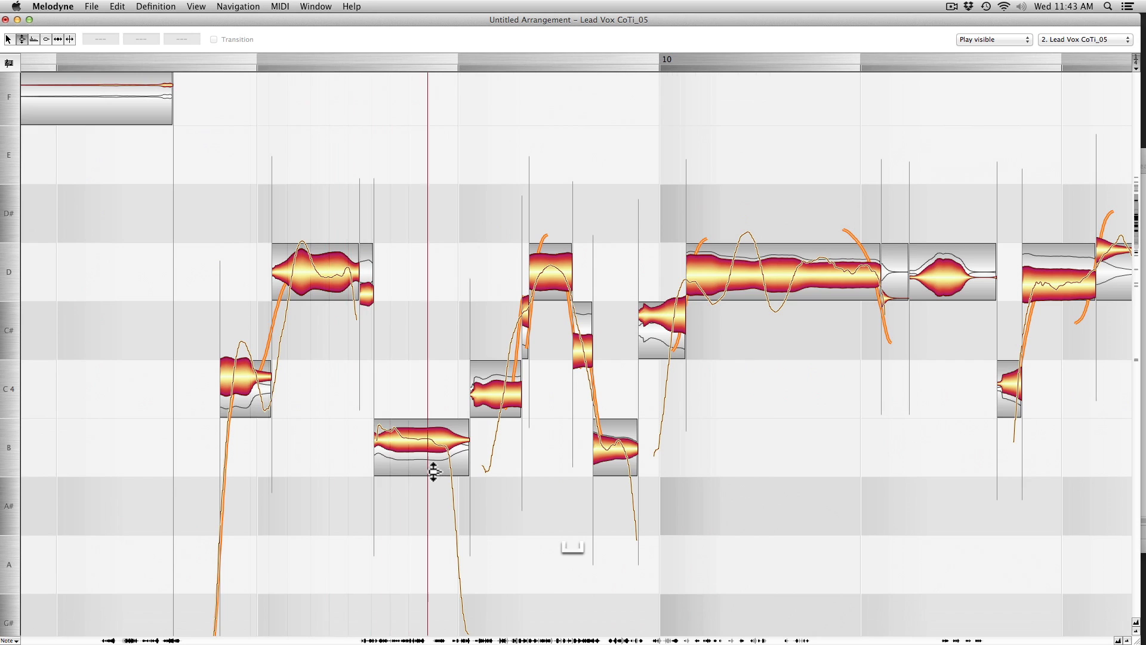
Split the falling tail off the first B3 note in bar 9, snap the remaining note to its exact pitch, and play back.
key("space")
key("s")
double_click(454, 438)
key("a")
double_click(411, 451)
left_click(474, 448)
key("space")
key("space")
Apply the Pitch Drift tool to the shortened B3 note in bar 9 and play back the phrase.
key("f")
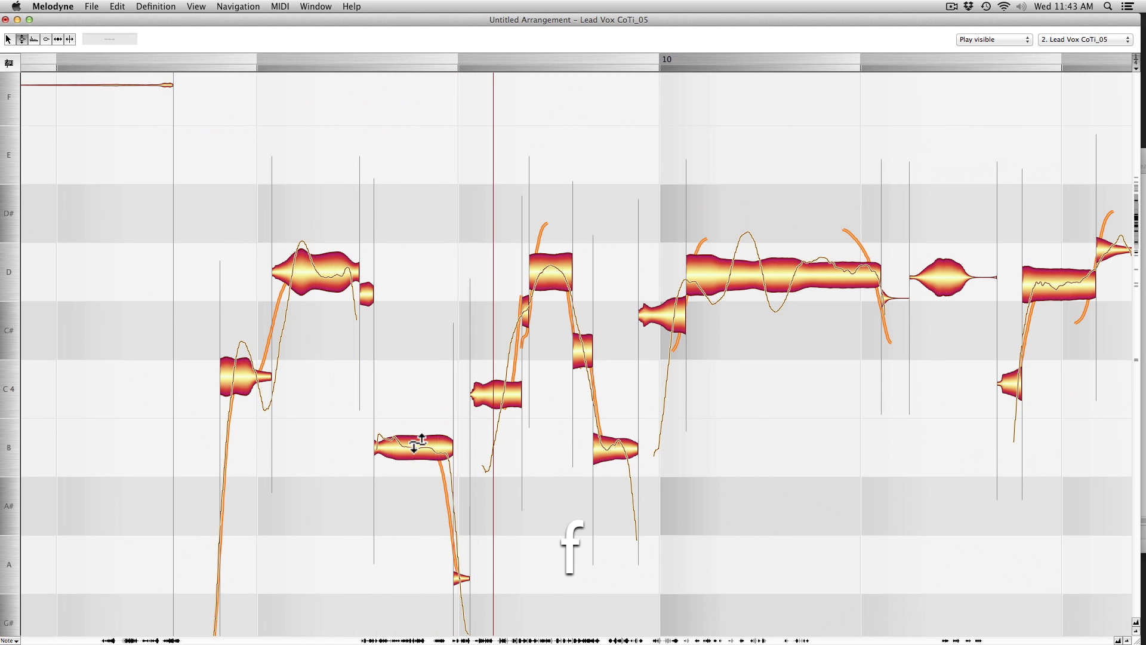
left_click(417, 445)
left_click(394, 486)
key("space")
key("space")
Fine-tune the short B3 note just before bar 10 to +7 ct and play back the phrase.
key("a")
left_click_drag(609, 450, 609, 444, "alt")
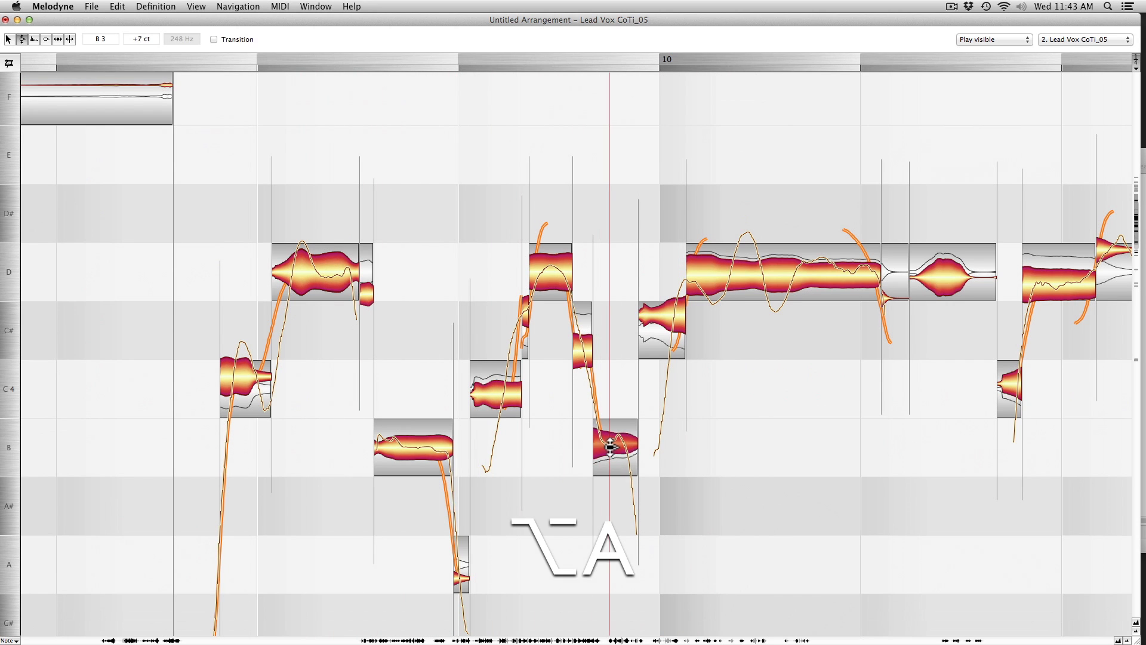
left_click(457, 341)
key("space")
Snap the long D4 note at the start of bar 10 to its exact pitch and play back the phrase.
double_click(754, 278)
key("f")
left_click(456, 330)
key("space")
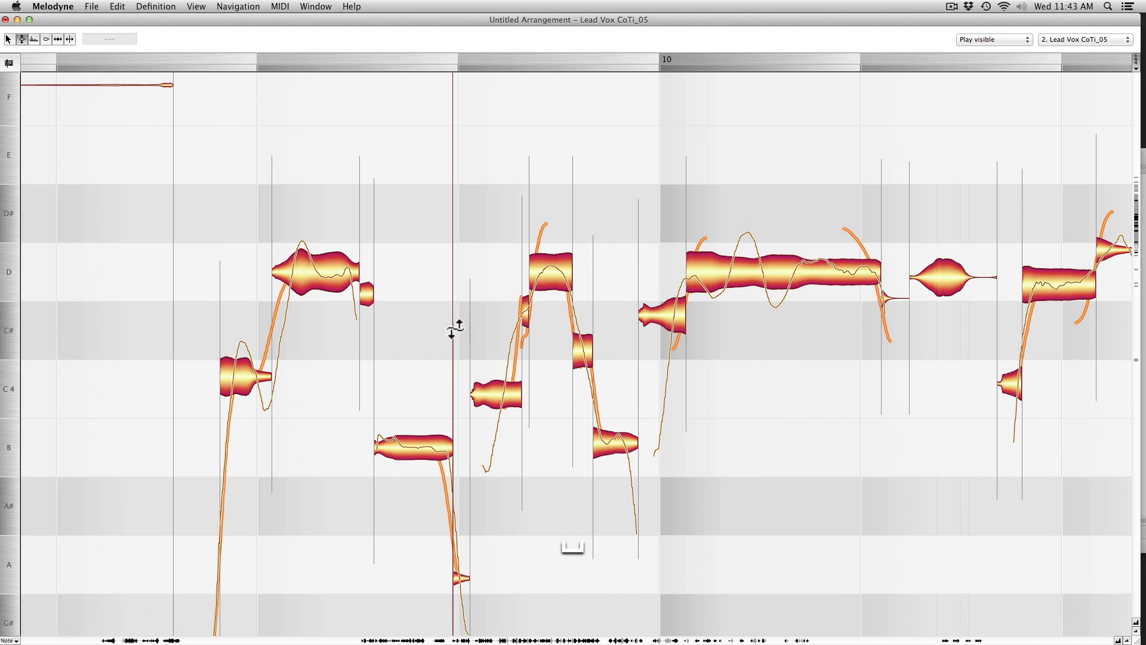
key("space")
Adjust the pitch drift of the long D4 note at the start of bar 10 and play back the phrase.
key("f")
left_click_drag(760, 255, 760, 308)
key("space")
key("a")
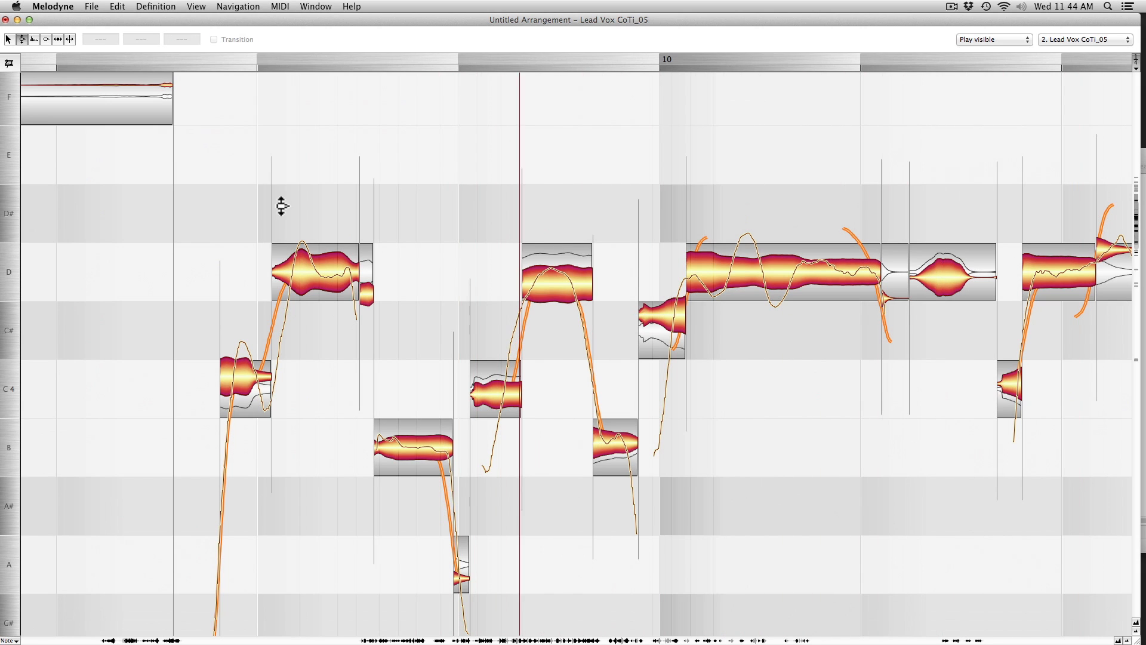
key("space")
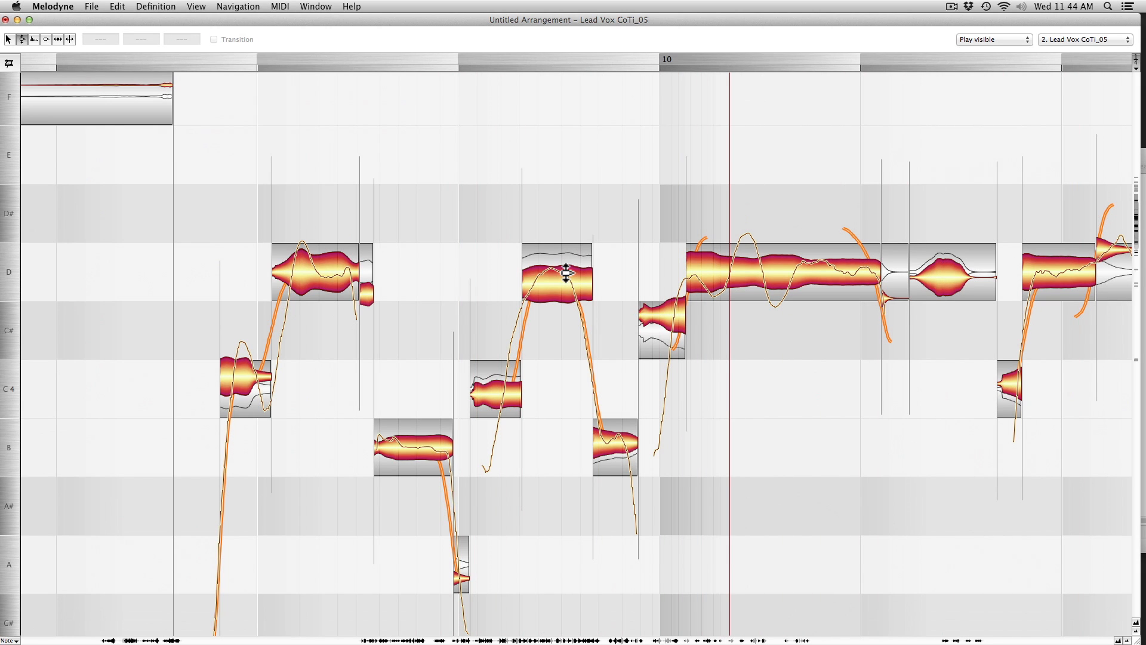
Try to split the end off the D4 note just before bar 10 and play back the result.
key("a")
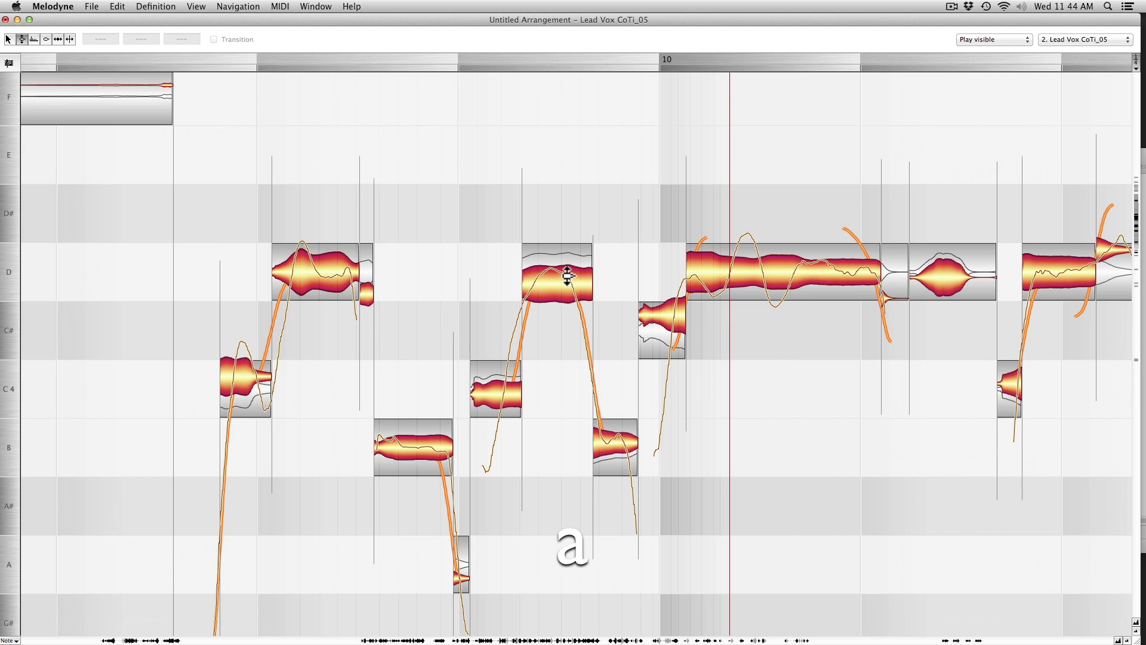
key("s")
double_click(569, 276)
key("a")
left_click(606, 330)
key("space")
key("space")
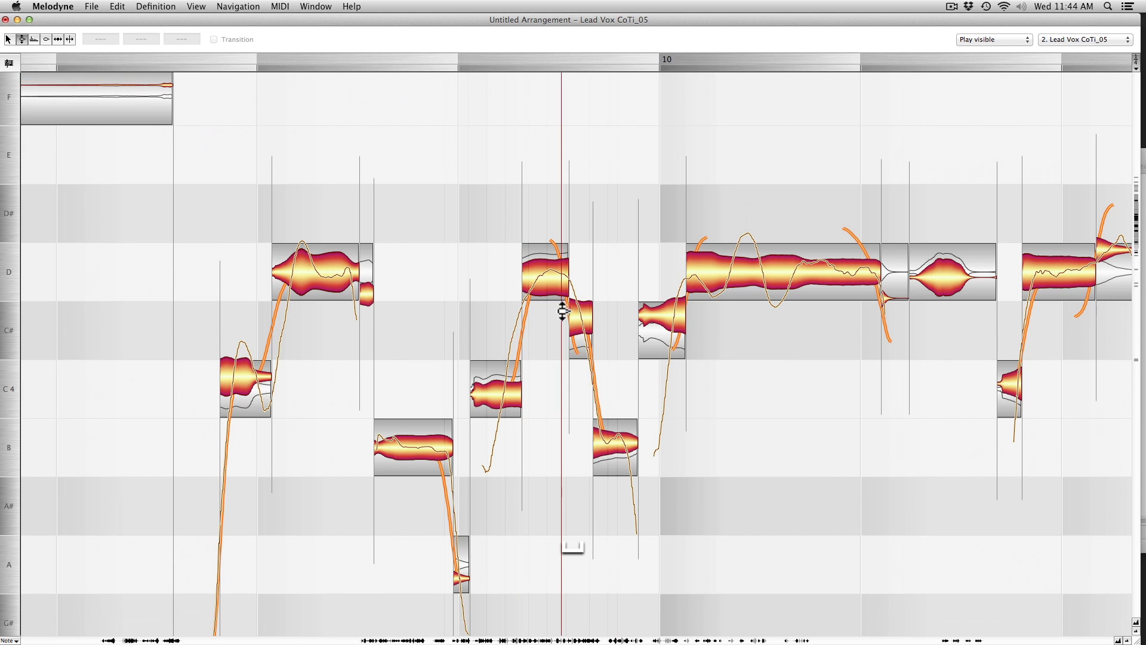
Lower the short C#4 part split off before bar 10 slightly in pitch and play back the phrase.
left_click(577, 317)
left_click_drag(576, 318, 576, 337)
left_click(442, 317)
key("space")
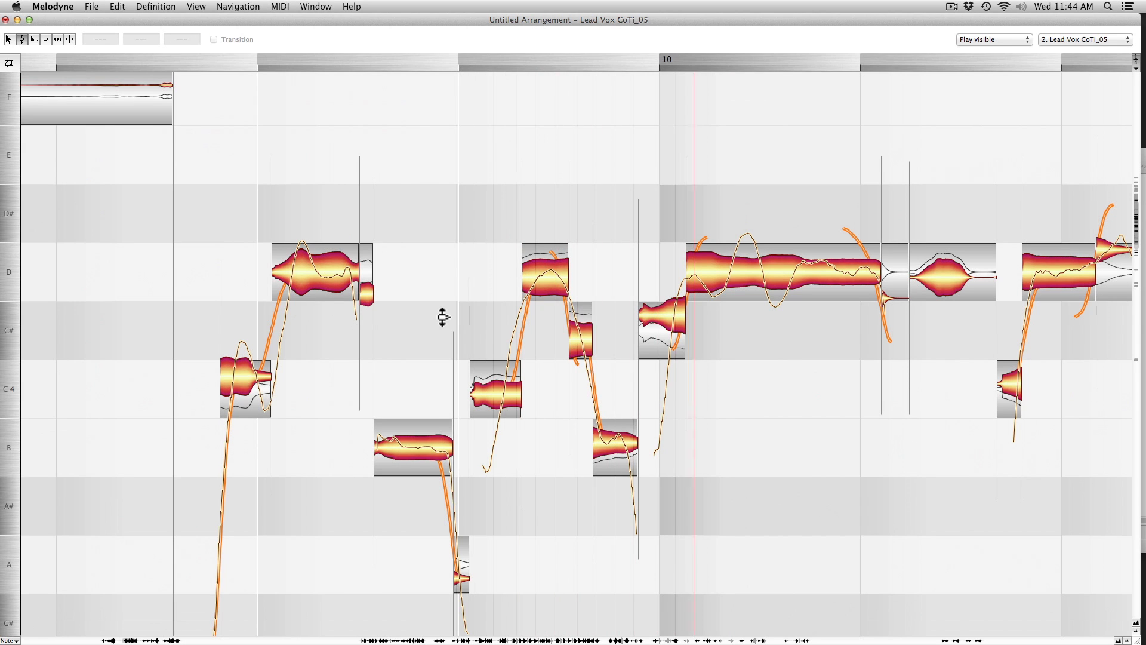
key("space")
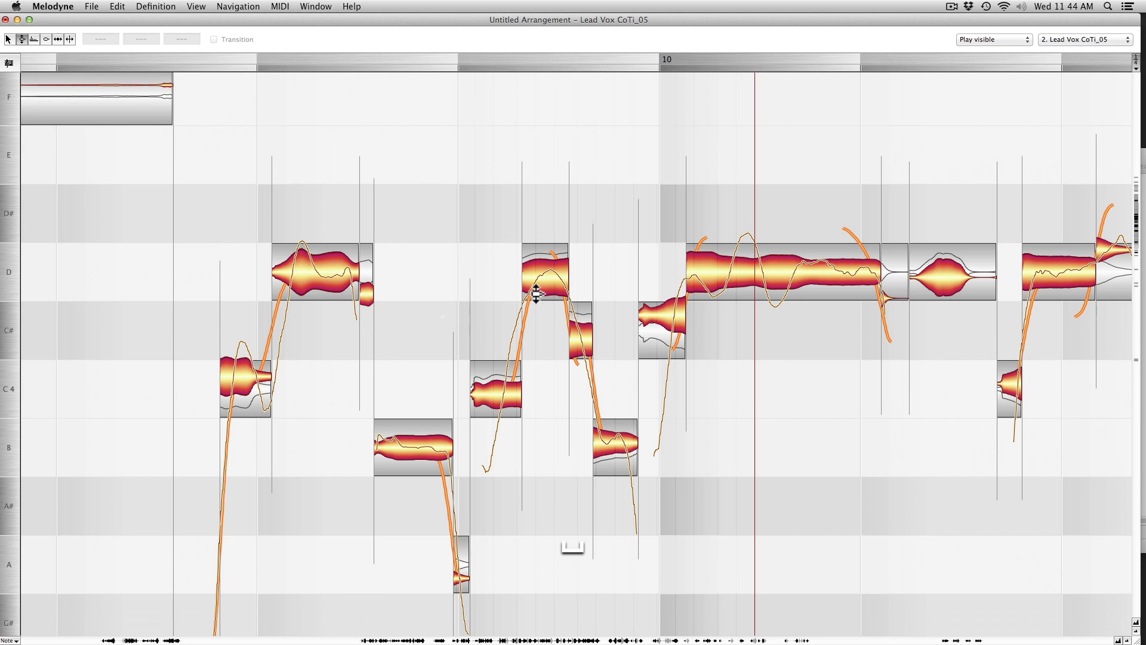
Remove the separation inside the note just before bar 10 and tune the rejoined note to D4 at -4 ct.
key("s")
double_click(568, 306)
key("a")
double_click(557, 291)
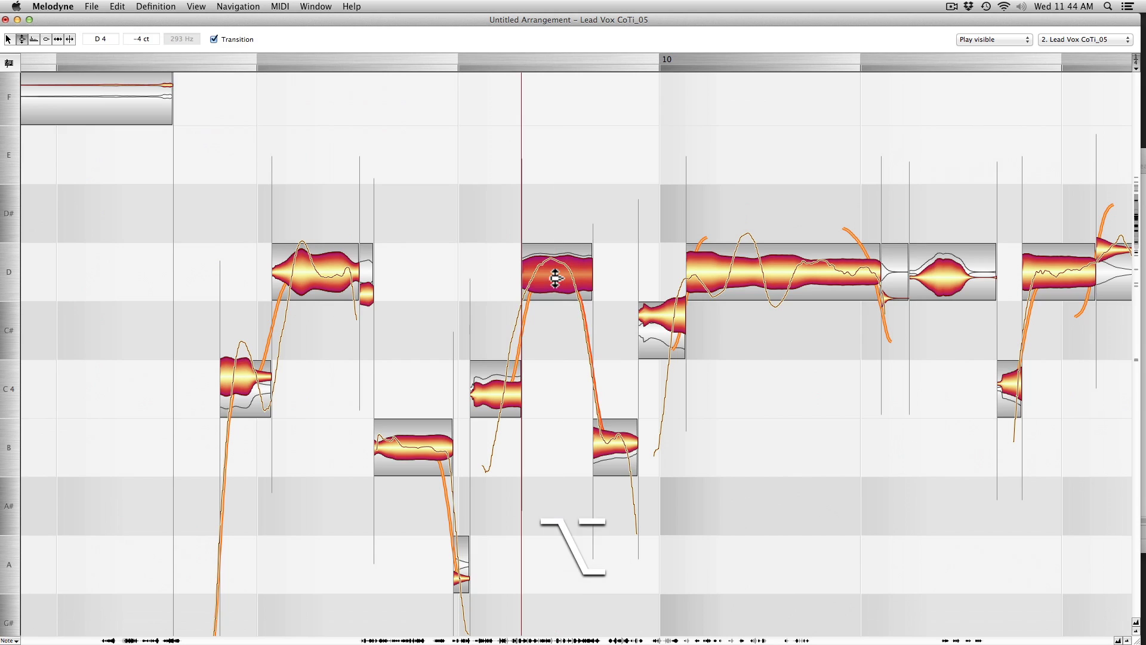
Tune the D4 note just before bar 10 to -7 ct and play back the surrounding phrase.
key("alt+a")
left_click_drag(556, 268, 551, 299)
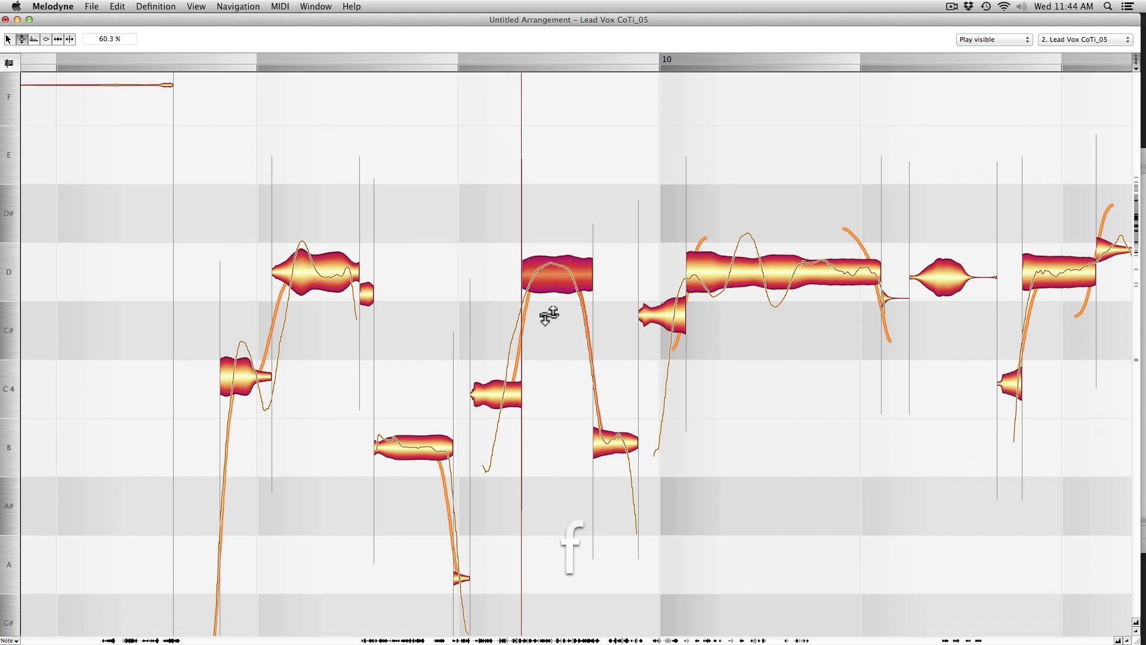
key("super+a")
left_click(246, 233)
key("space")
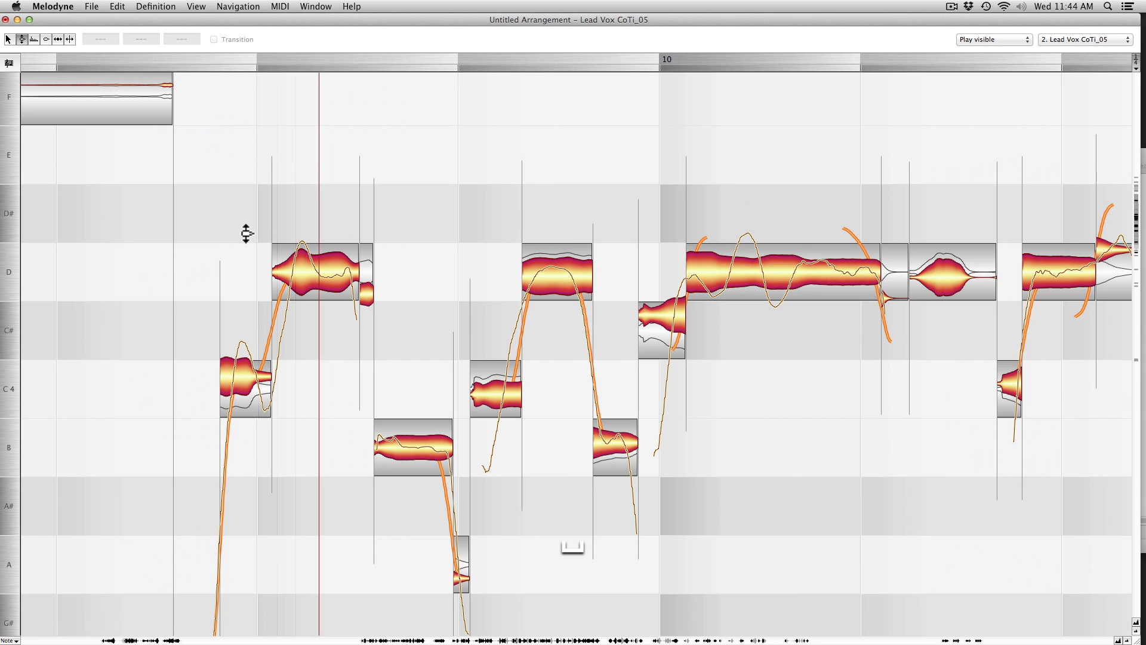
key("space")
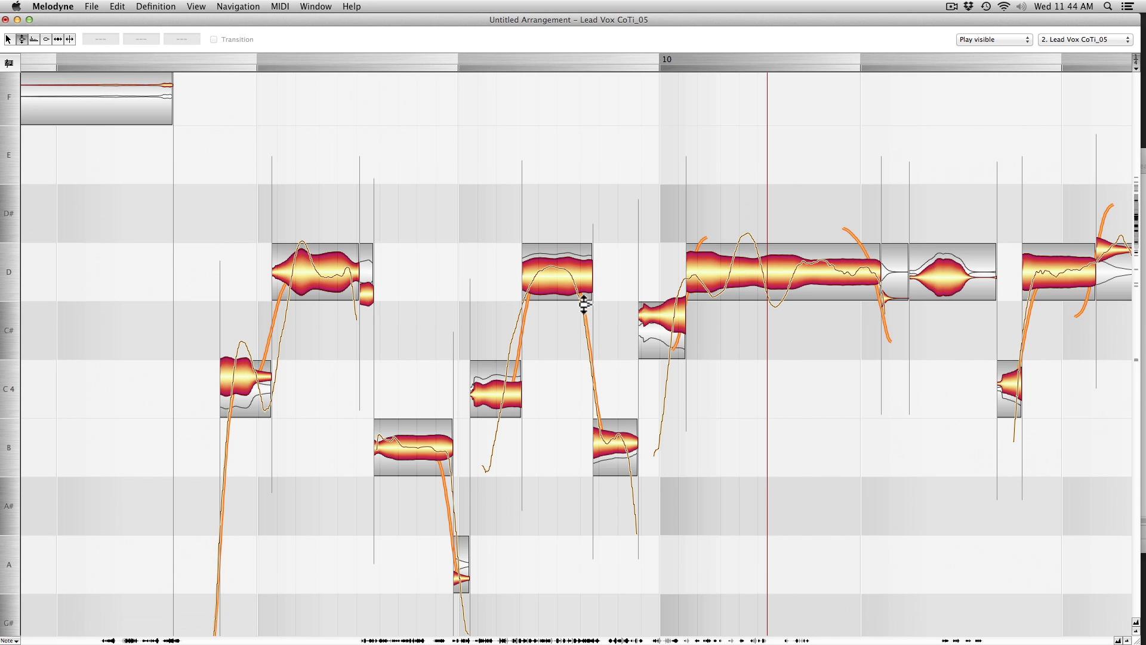
left_click_drag(582, 302, 592, 397)
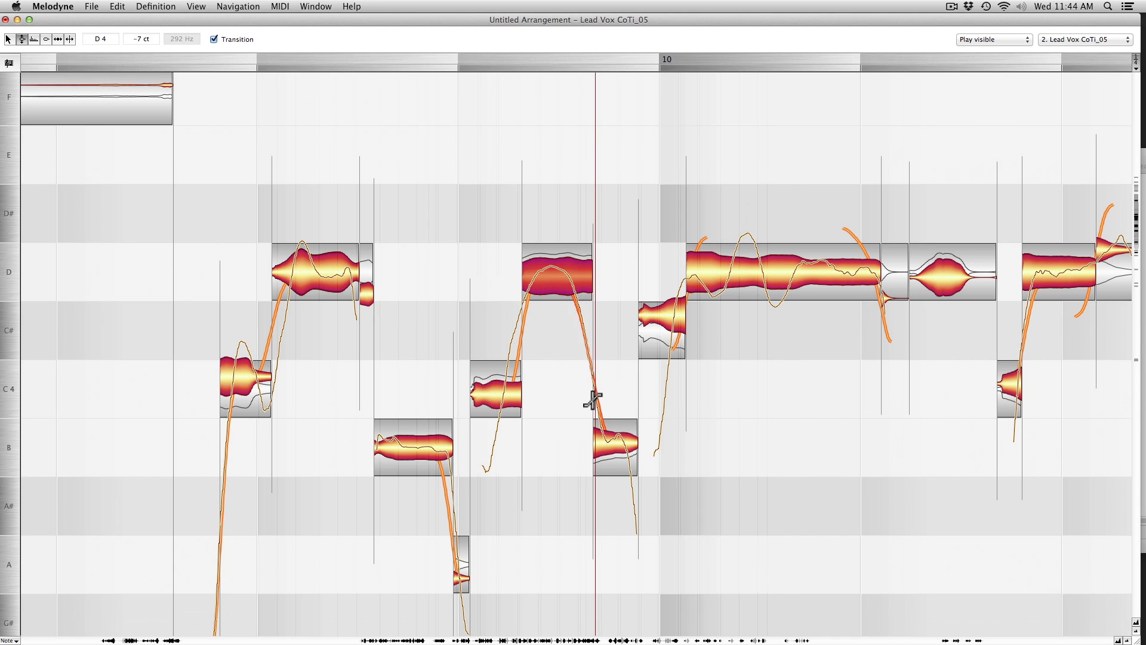
left_click(520, 367)
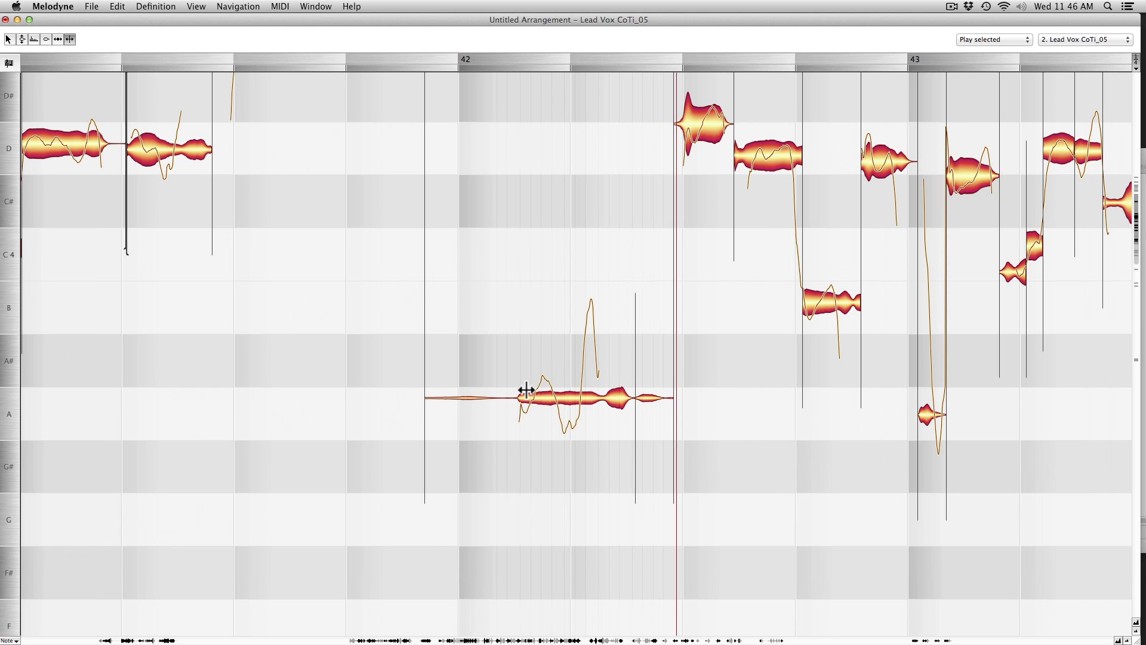
Separate the quiet A note in bar 42 into shorter segments and adjust the pitch modulation of its first voiced segment.
double_click(521, 395)
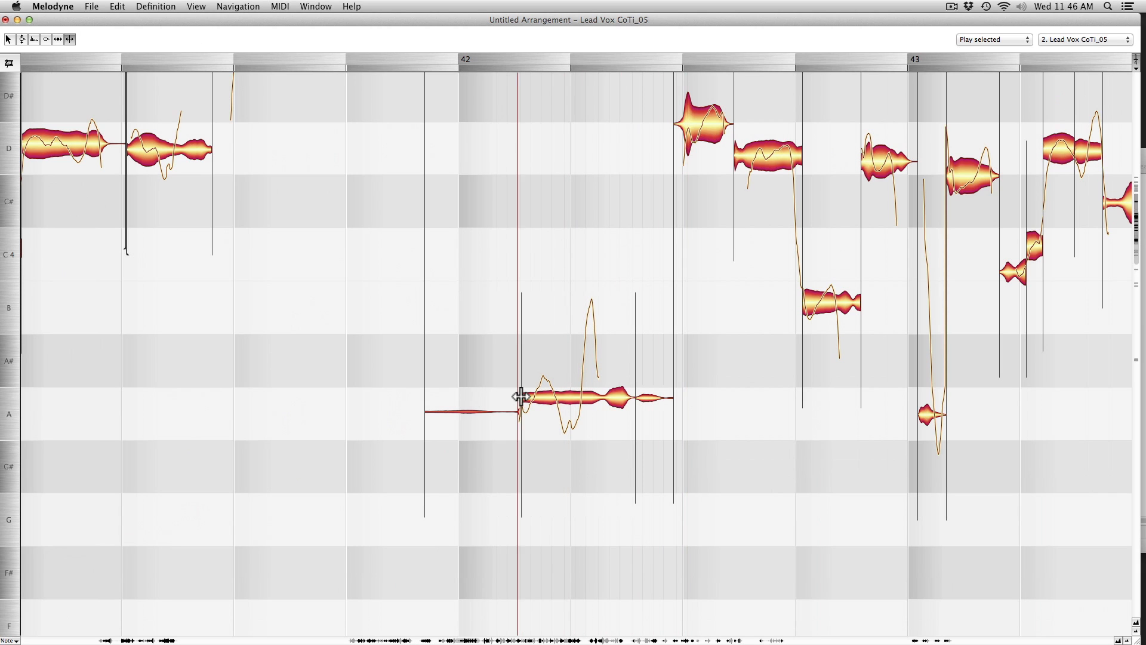
double_click(604, 395)
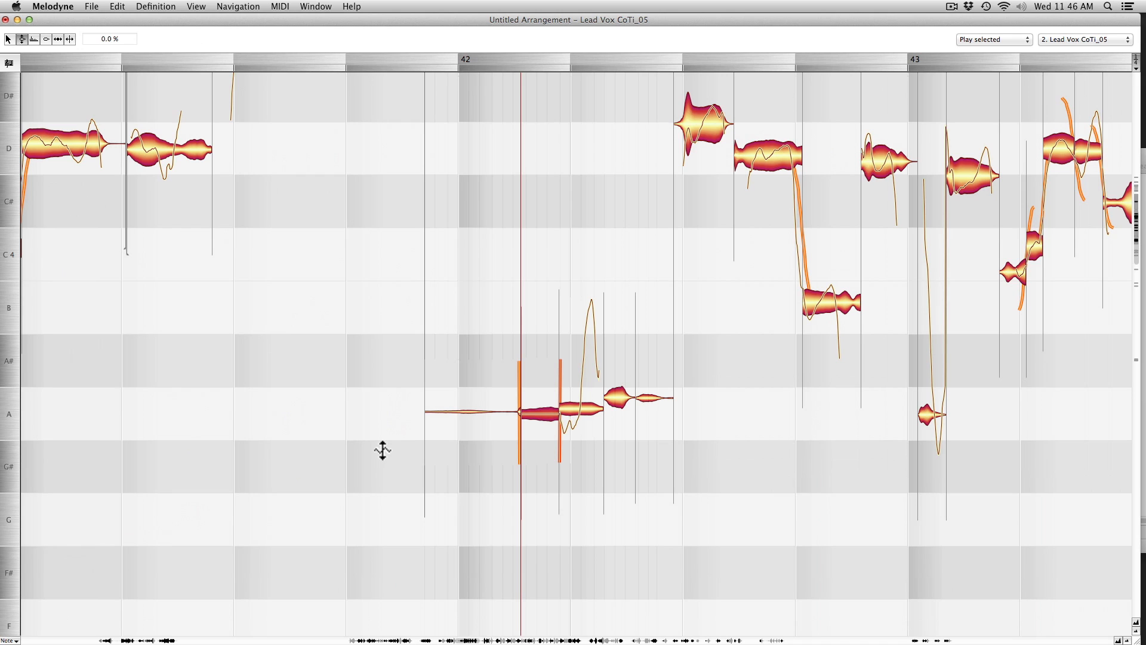
double_click(554, 420)
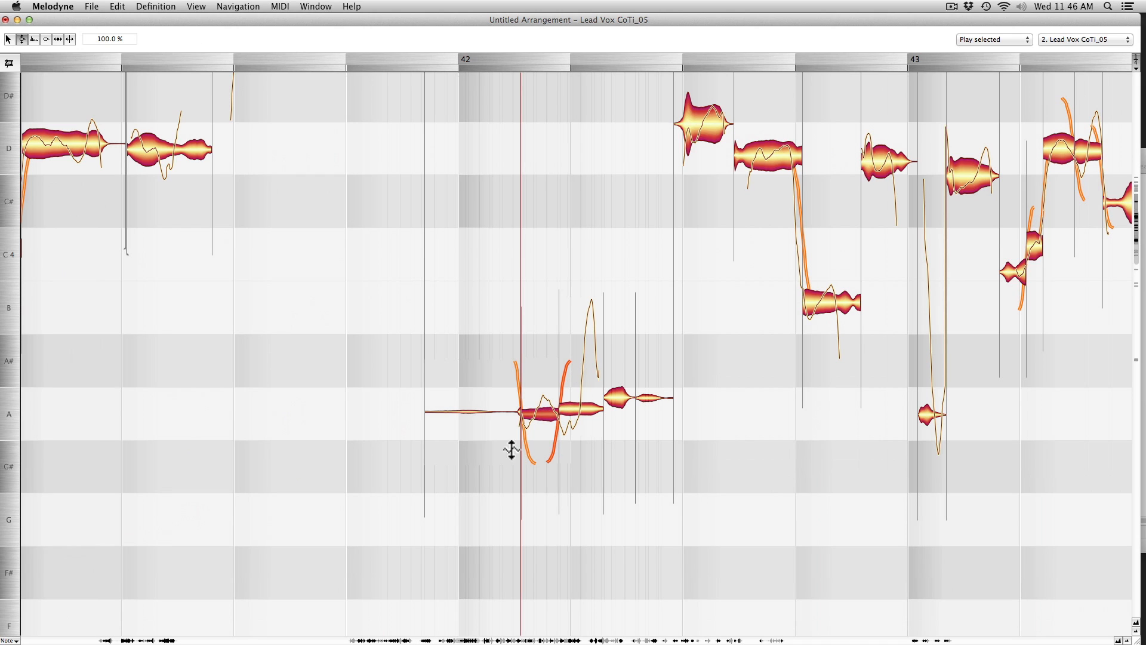
left_click(534, 442)
double_click(541, 409)
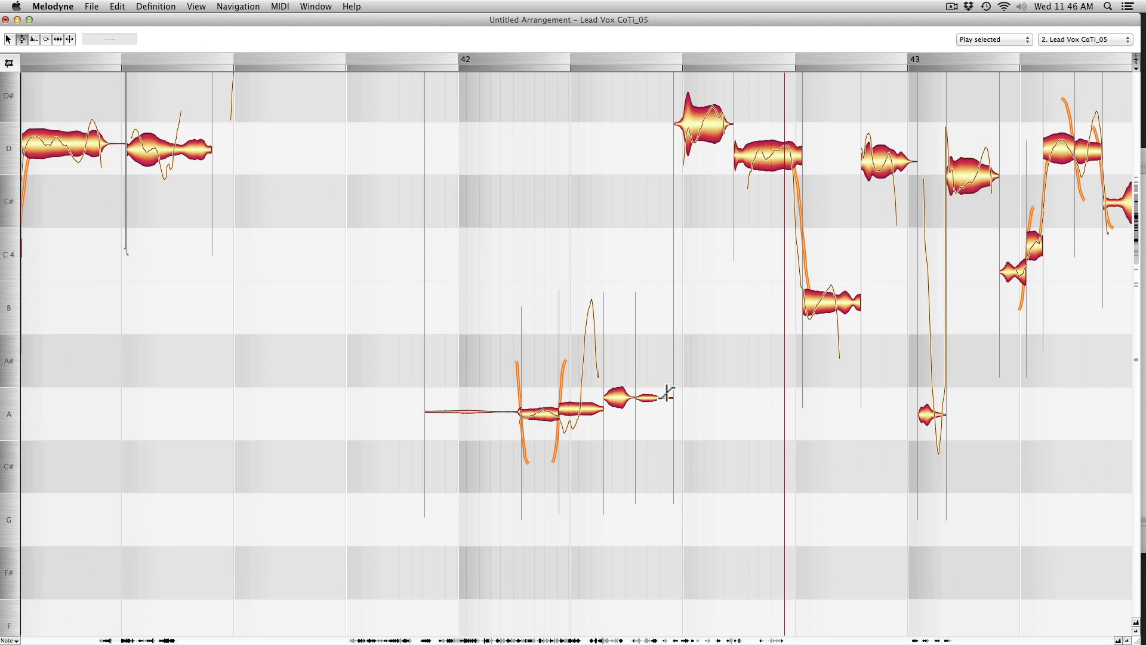
Separate the long C# note in the first half of bar 43 near its middle.
left_click_drag(789, 395, 448, 451)
mouse_move(871, 403)
left_mouse_down()
mouse_move(505, 432)
mouse_move(210, 437)
left_mouse_up()
left_click_drag(859, 419, 573, 440)
left_click_drag(848, 400, 587, 427)
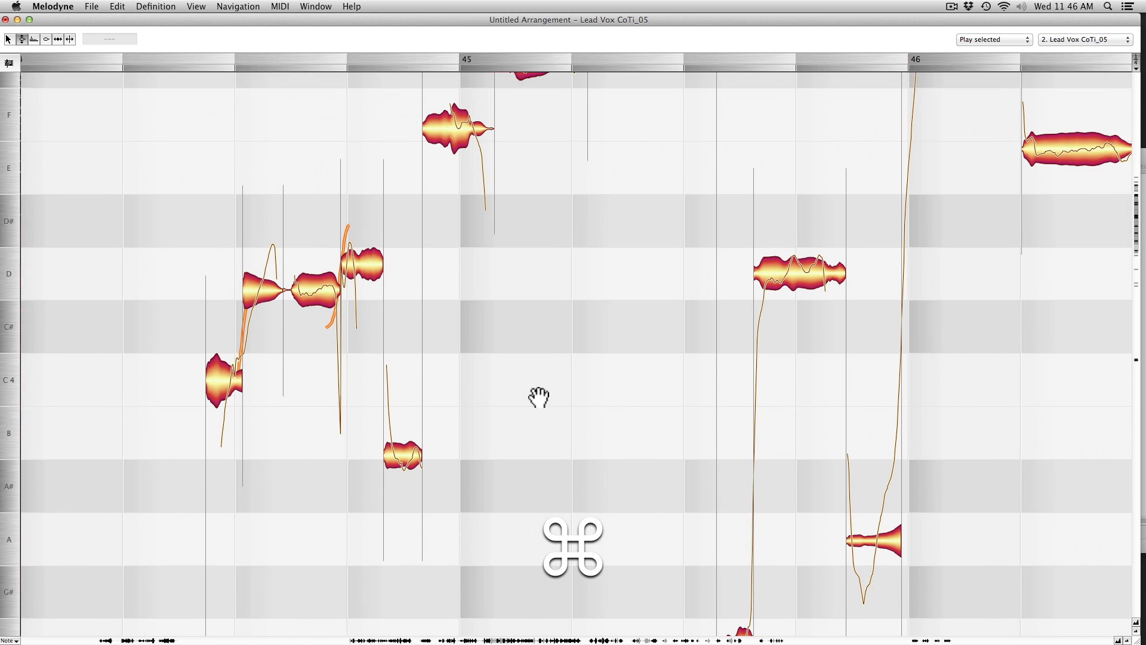
left_click_drag(540, 397, 660, 476)
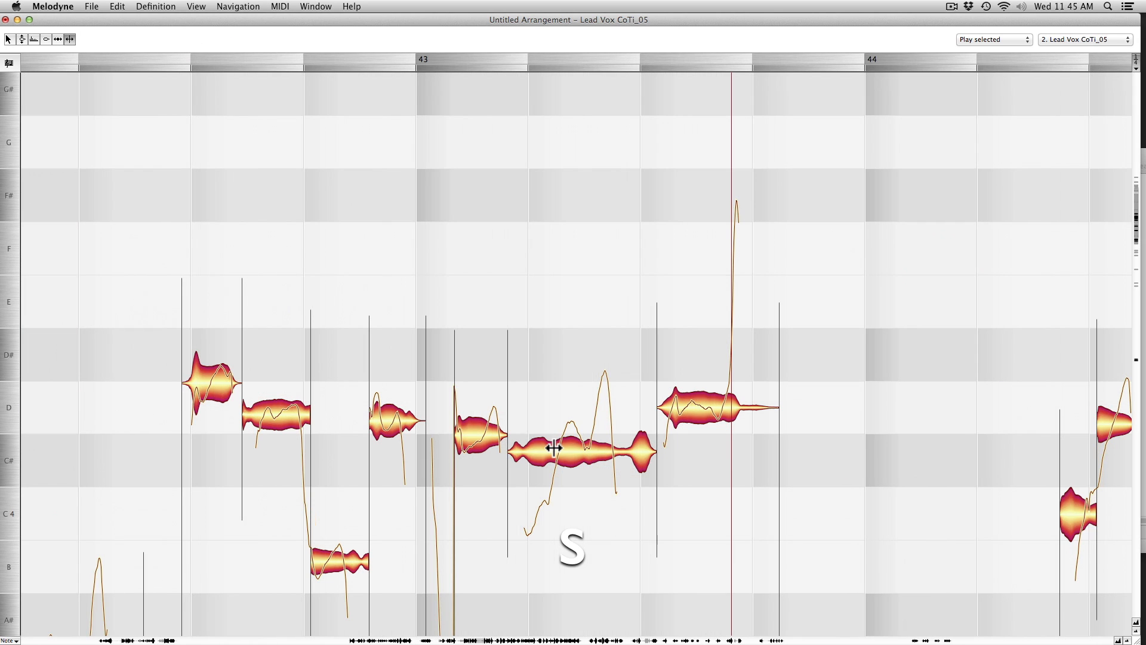
left_click(556, 447)
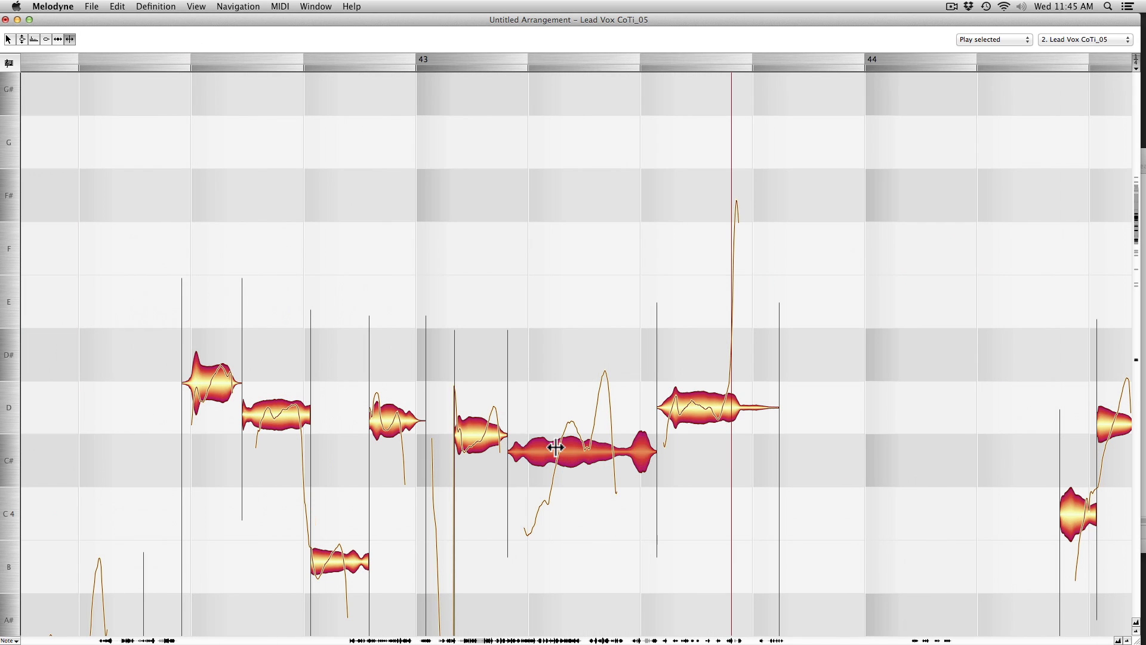
double_click(556, 447)
left_click_drag(586, 504, 632, 406)
key("super+s")
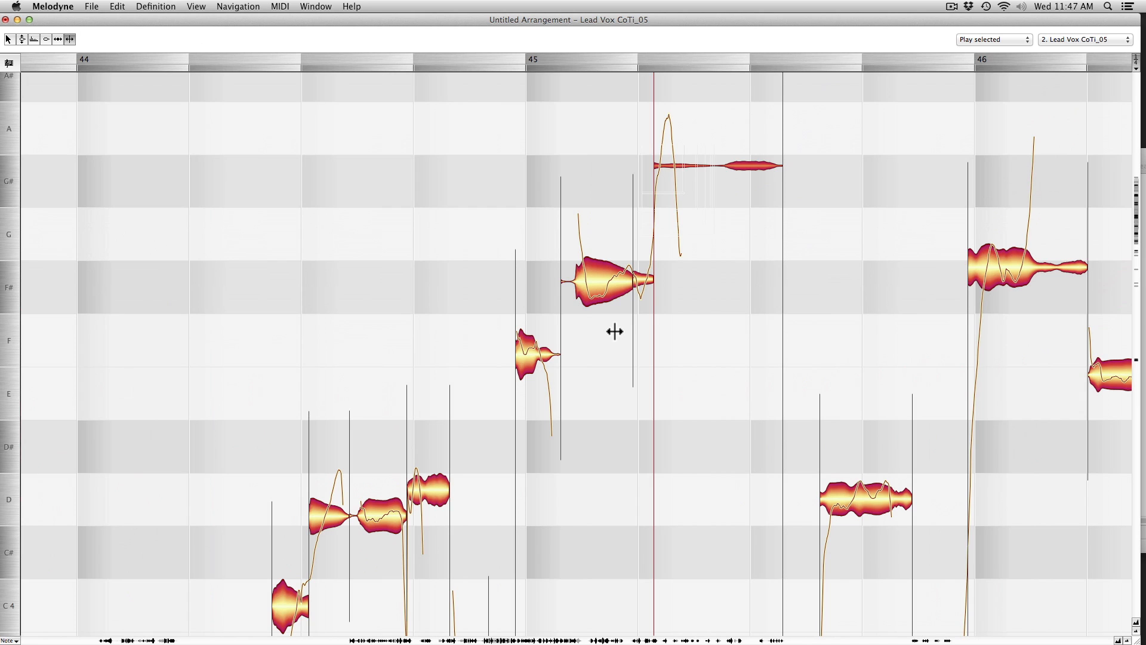
Extend the arrangement's locator range past the end of both tracks, to about bar 96.
left_click_drag(618, 394, 354, 354)
left_click_drag(701, 401, 384, 359)
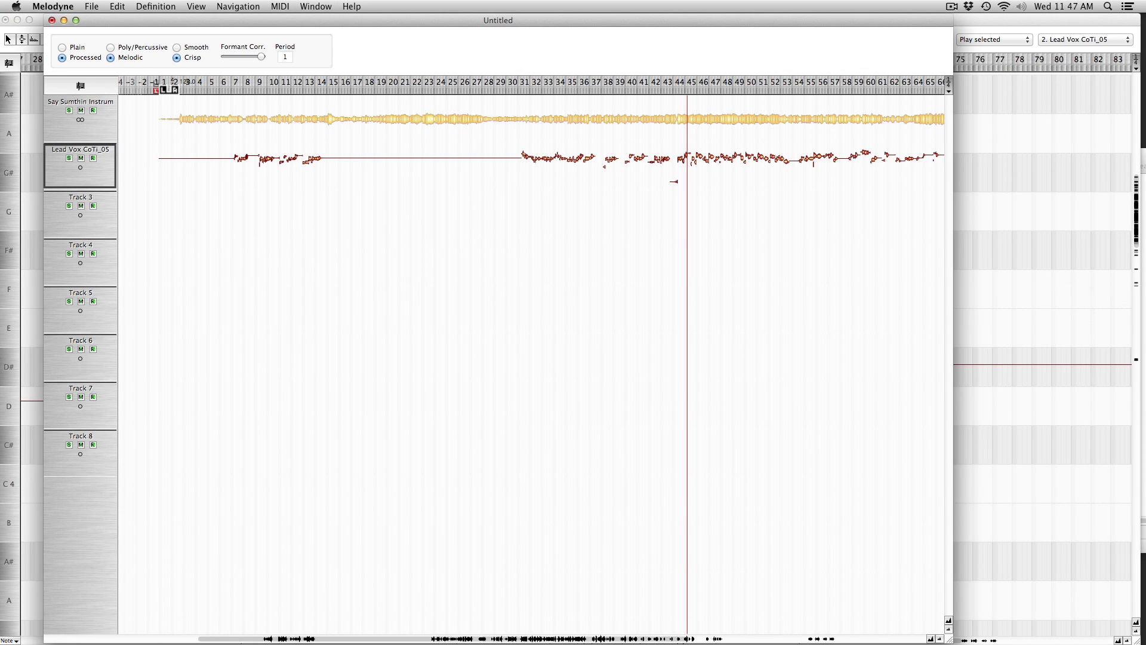
scroll(532, 358, "right", 5)
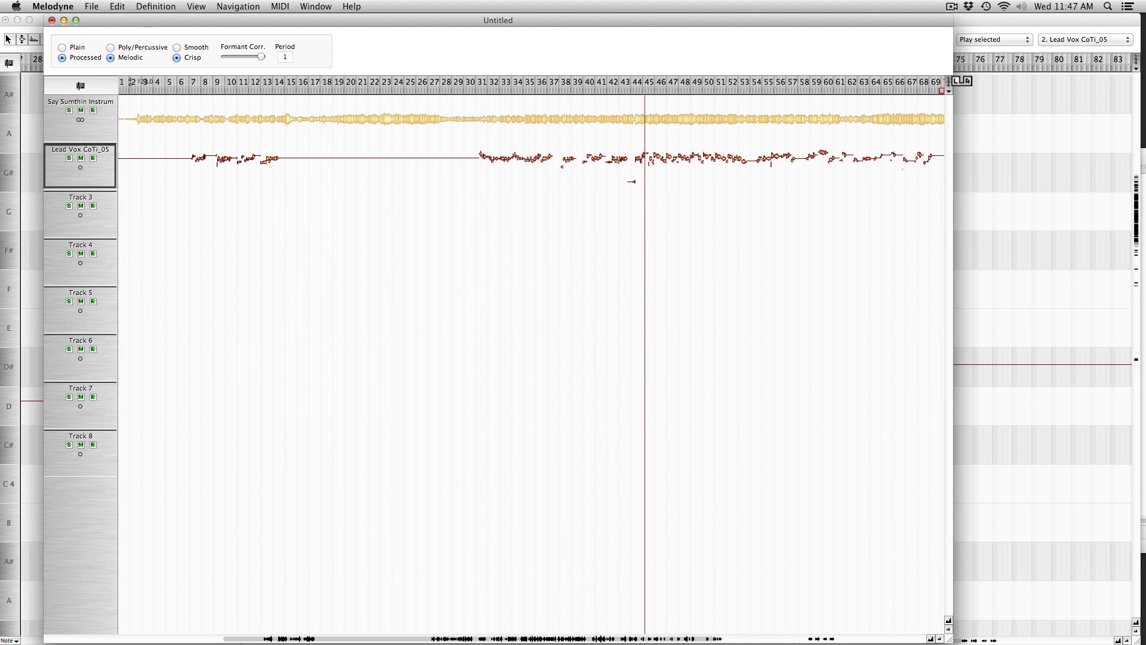
scroll(532, 358, "right", 2)
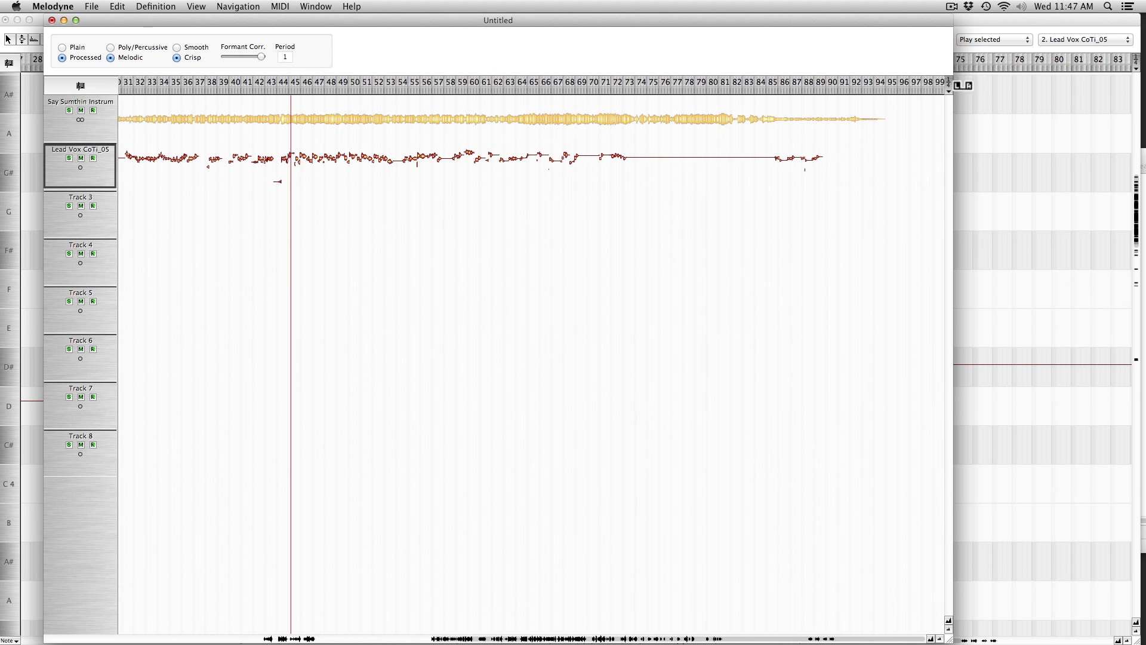
key("super")
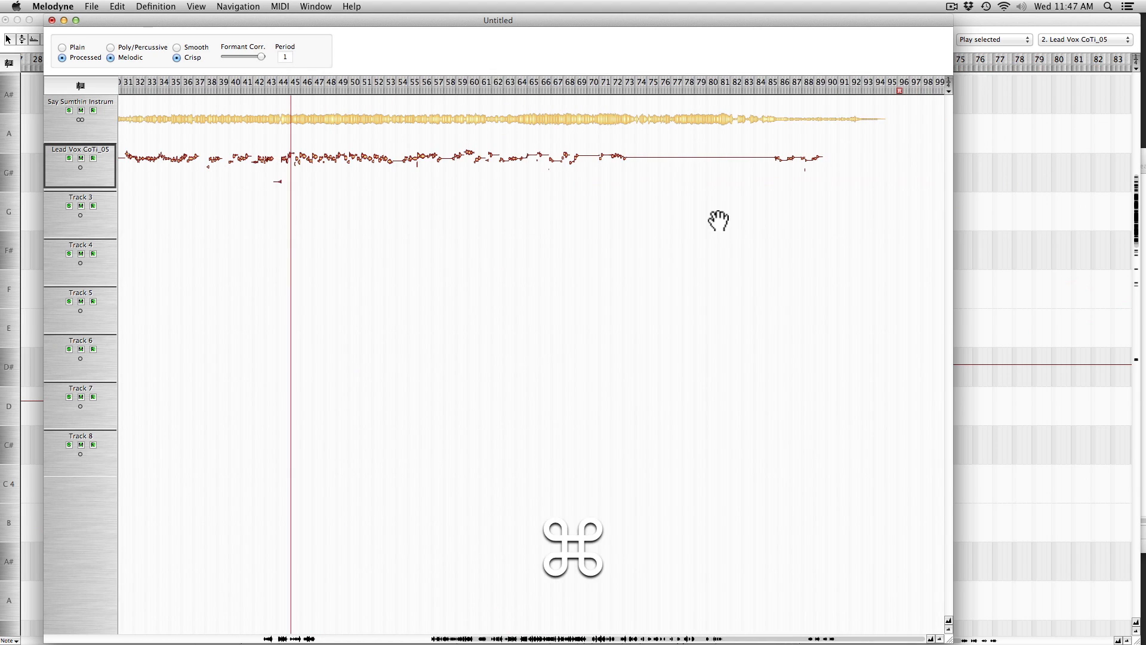
Export only the Lead Vox CoTi_05 track between the locators as a single 24-bit, 44.100 kHz WAVE file named Lead Vox CoTi.wav.
key("super+e")
left_click(537, 311)
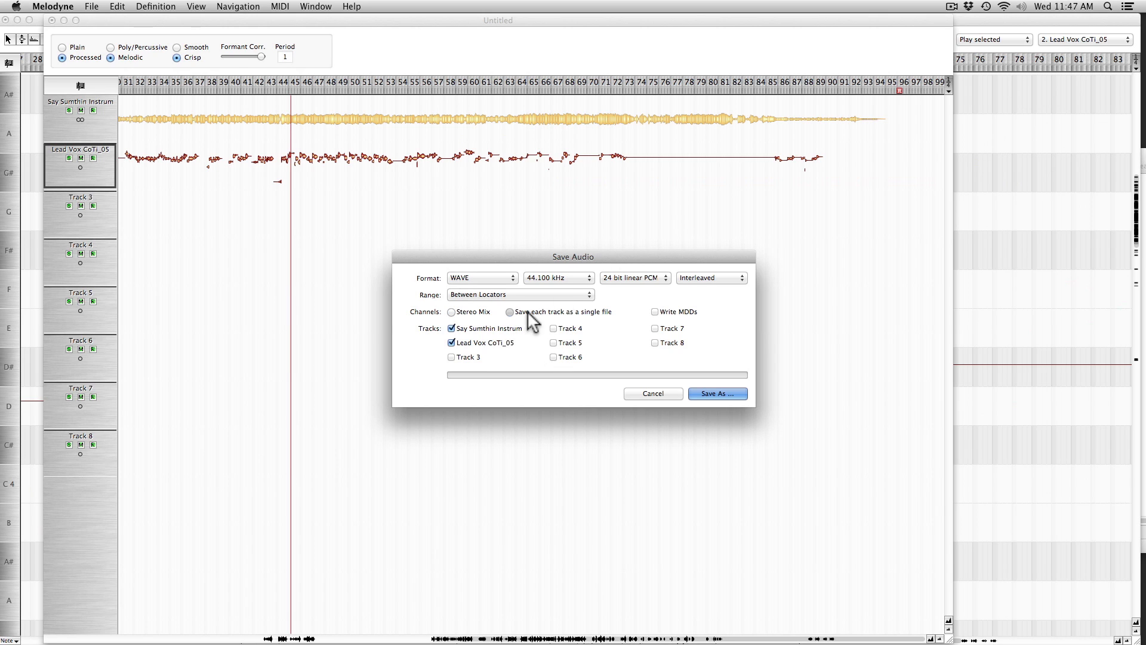
left_click(452, 328)
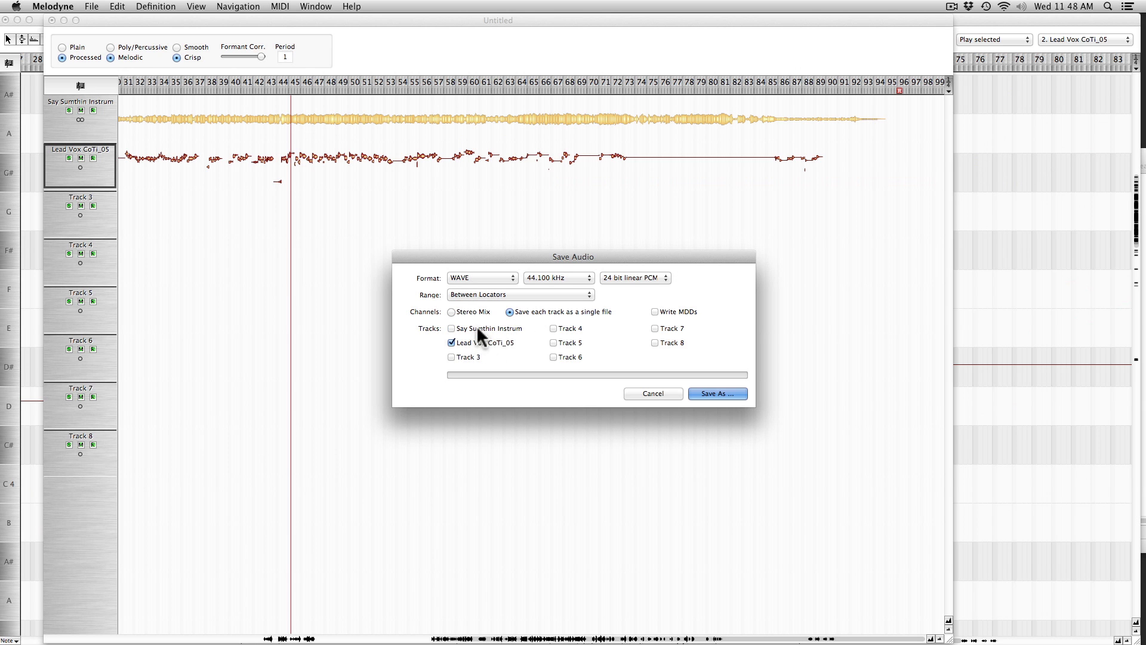
left_click(705, 394)
type("Lead Vox CoTi")
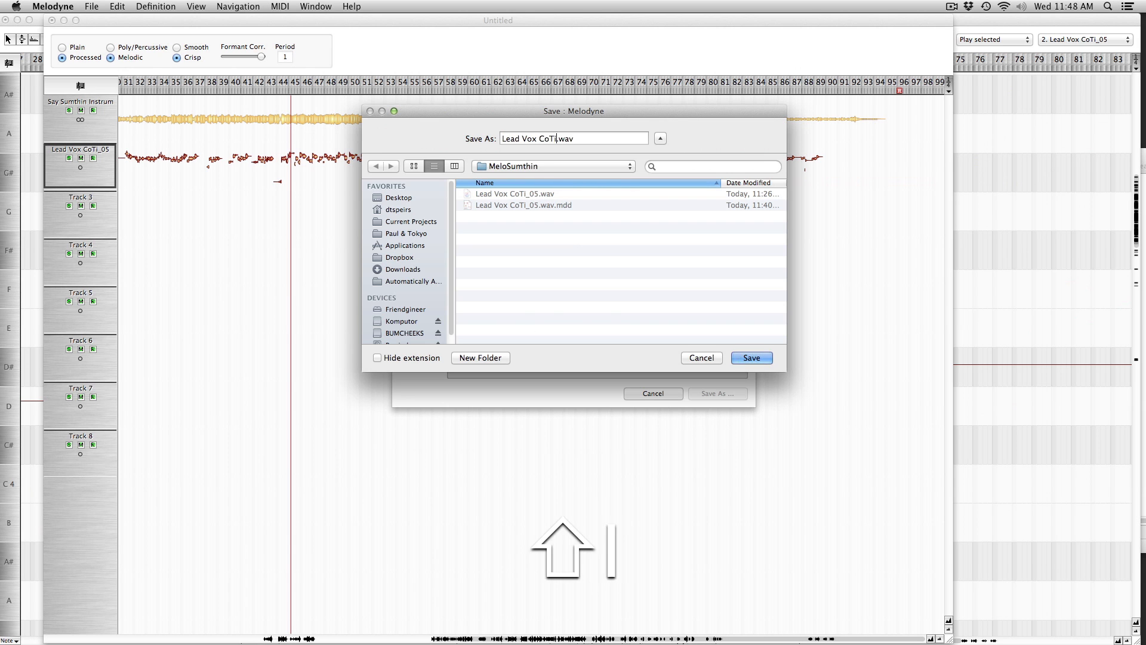
key("Return")
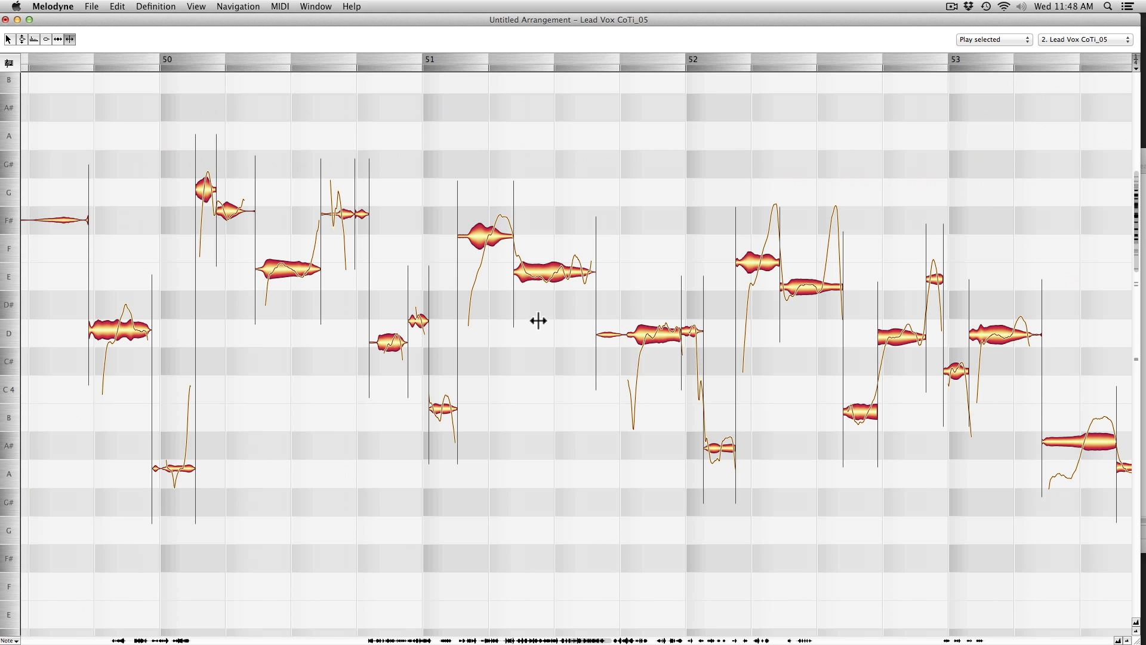
Select the vocal notes across bars 54 to 56 with the Formant tool.
key("super+a")
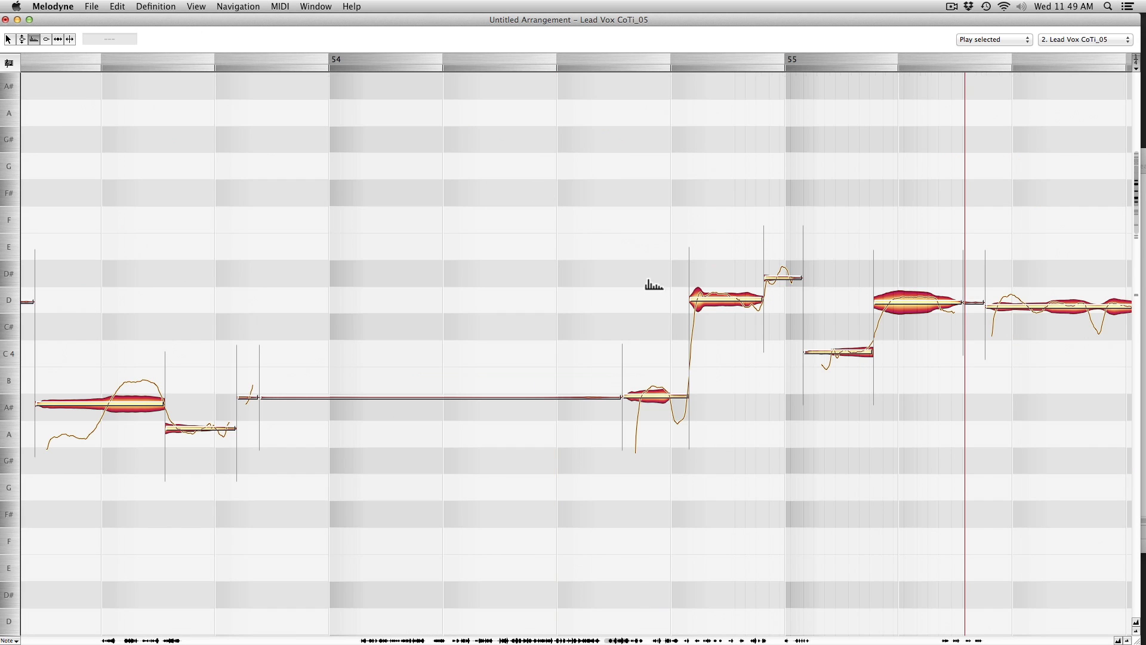
left_click_drag(659, 328, 511, 326)
left_click_drag(451, 206, 743, 438)
key("r")
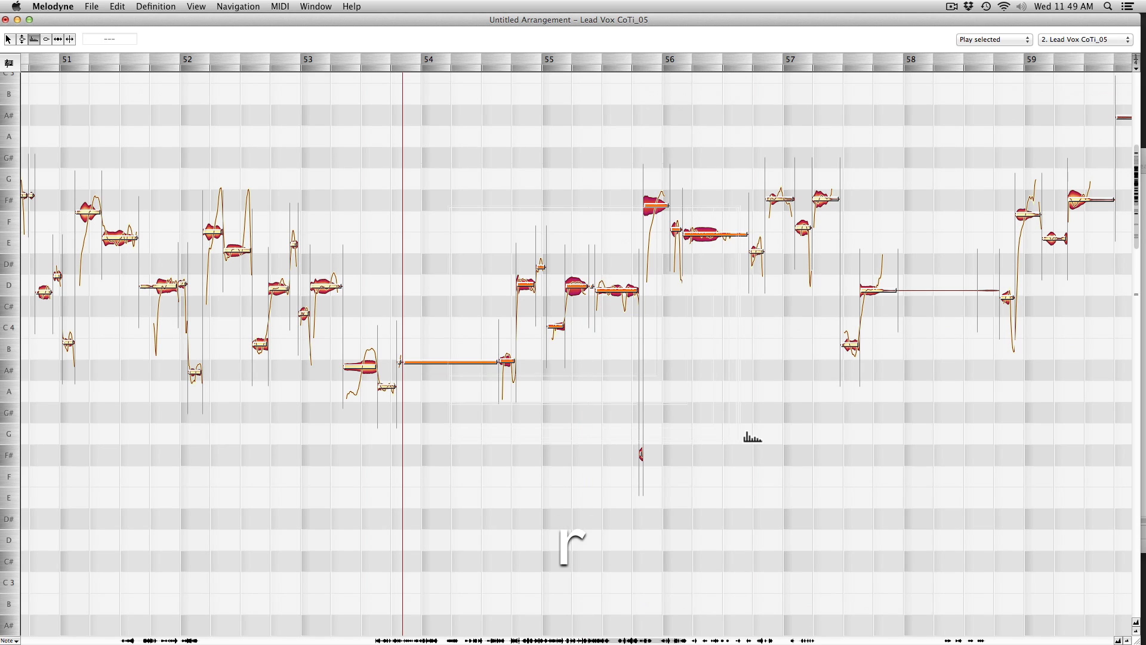